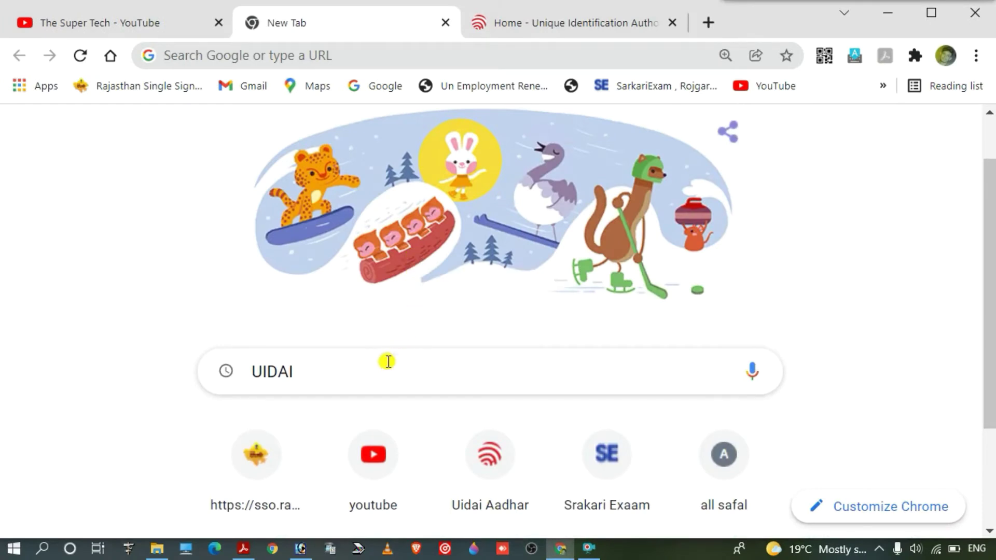
Search Google for UIDAI and open the official uidai.gov.in website from the results
left_click(351, 369)
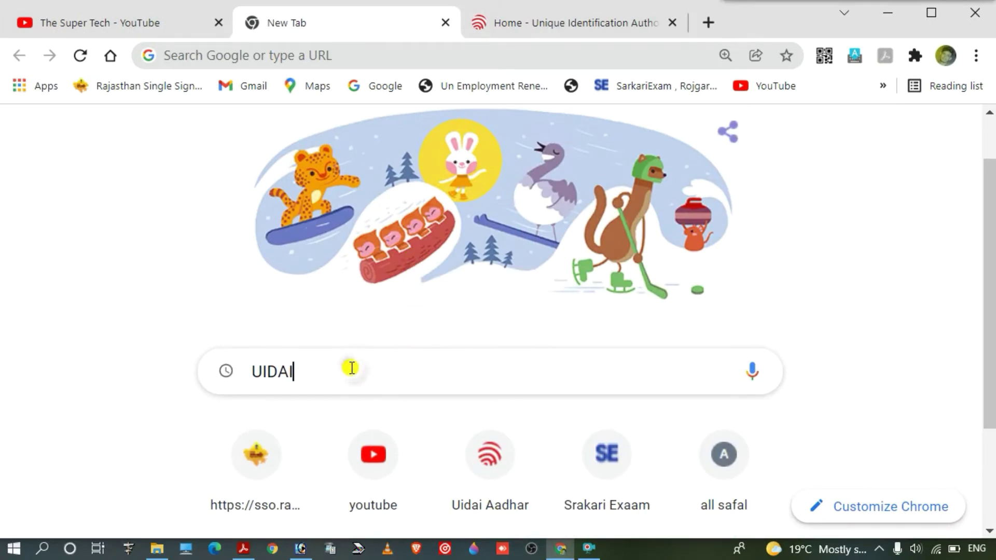
key("Return")
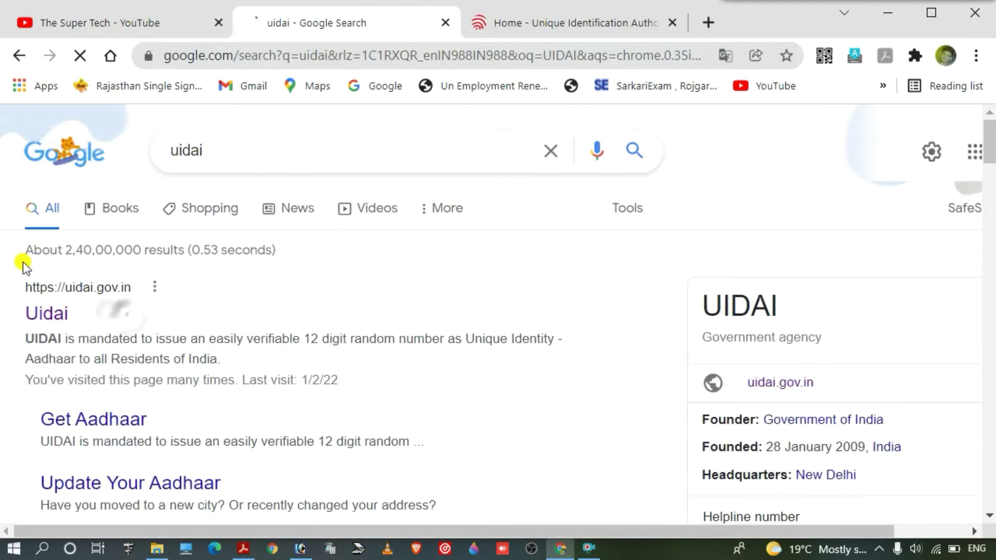
left_click(43, 317)
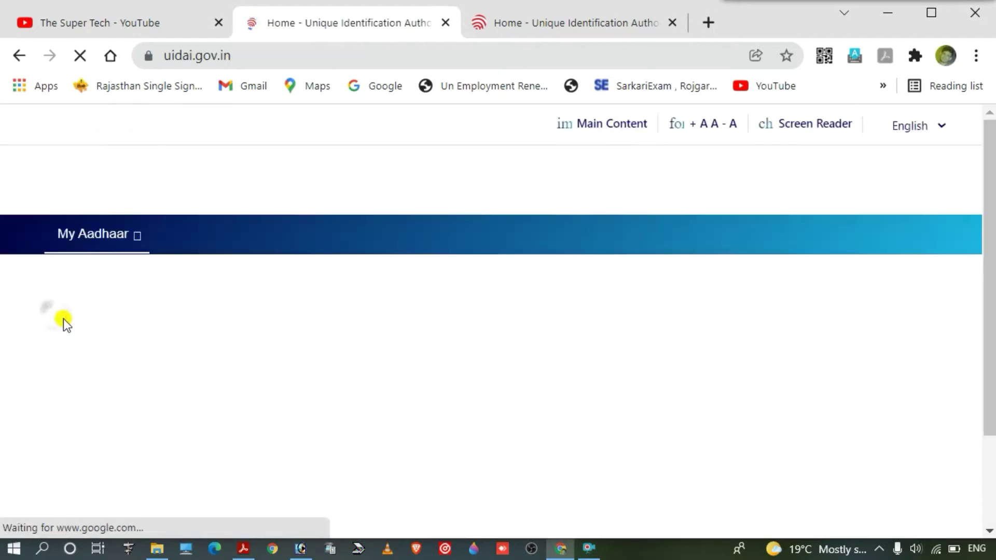
Open the Update Demographics Data & Check Status service and go to the myAadhaar login form
scroll(61, 319, "down", 5)
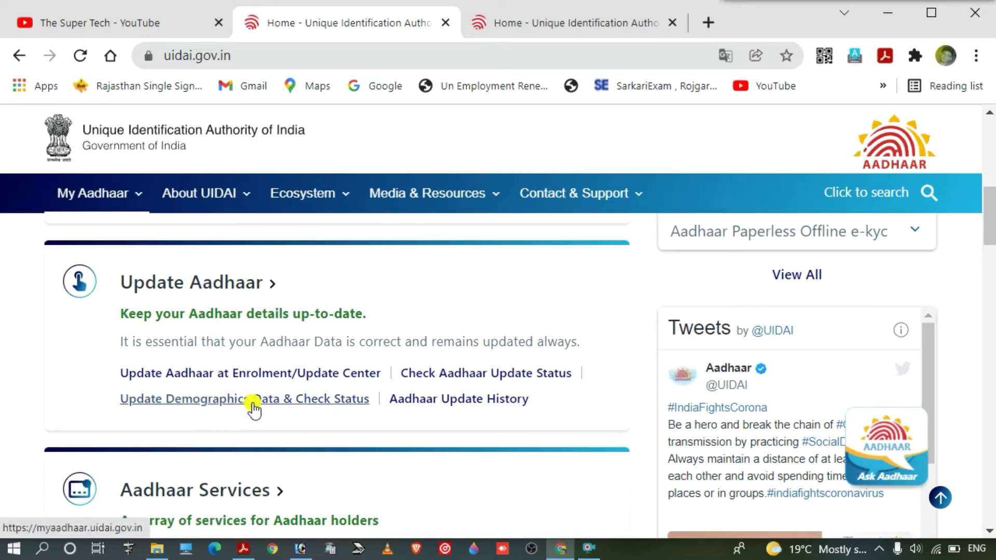
left_click(327, 400)
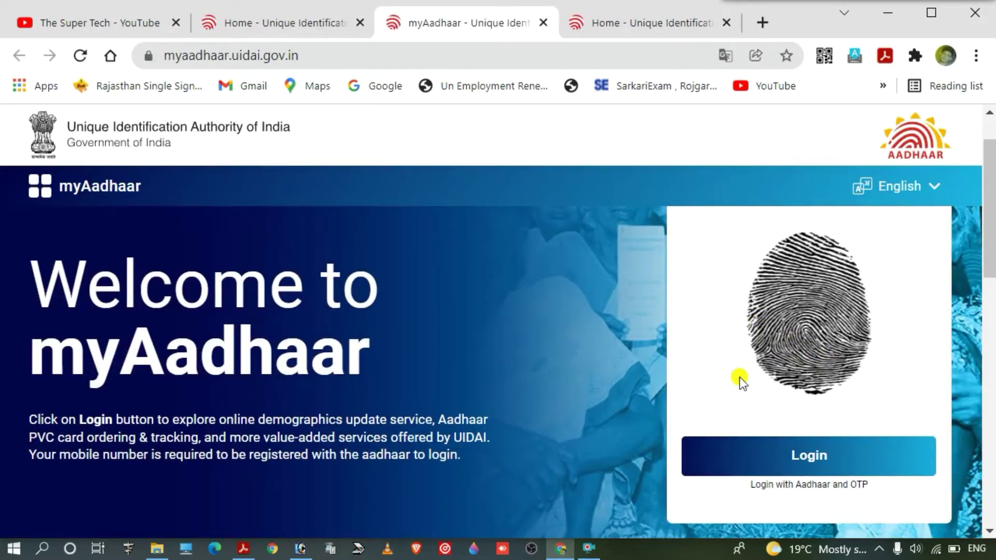
left_click(818, 457)
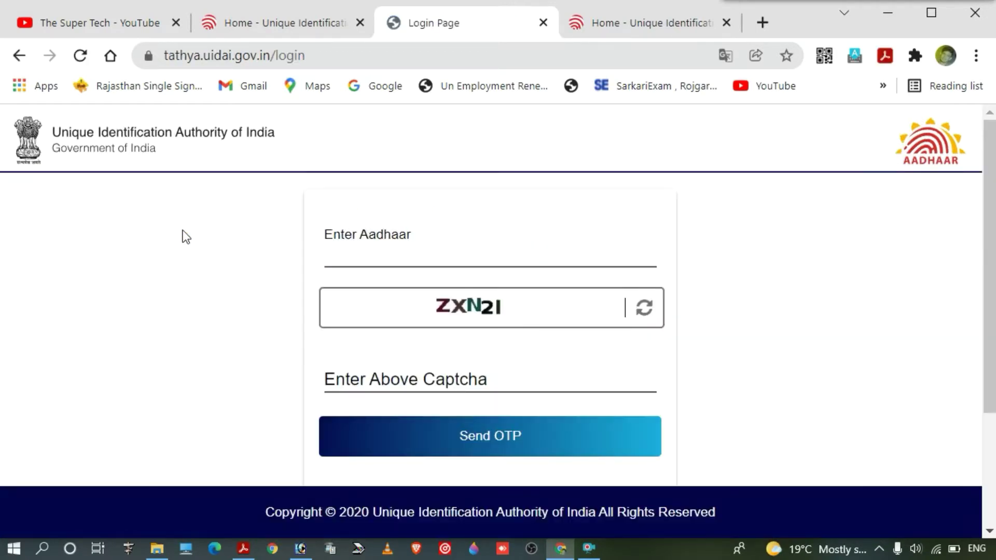
Enter the Aadhaar number and the captcha on the login form, and request an OTP
left_click(480, 250)
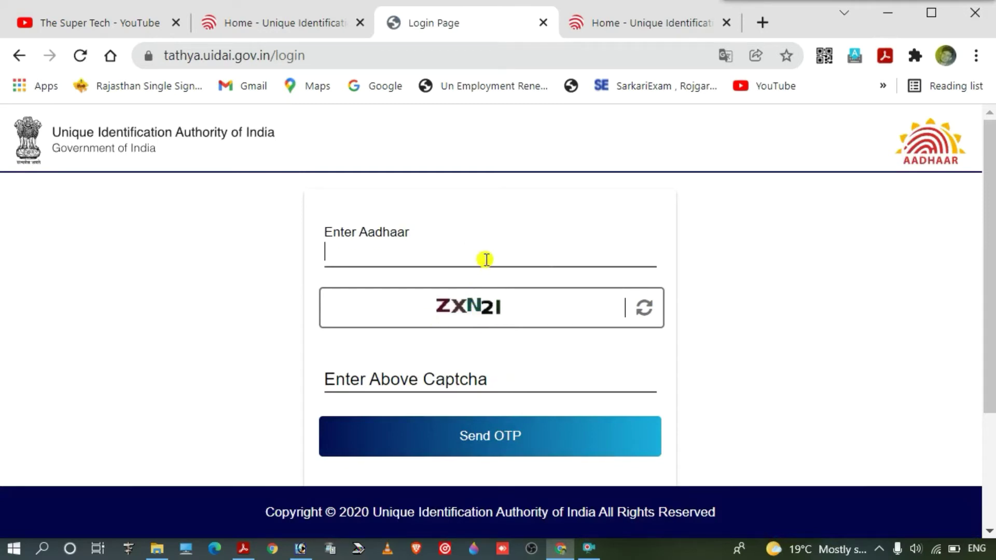
scroll(498, 363, "down", 1)
left_click(520, 318)
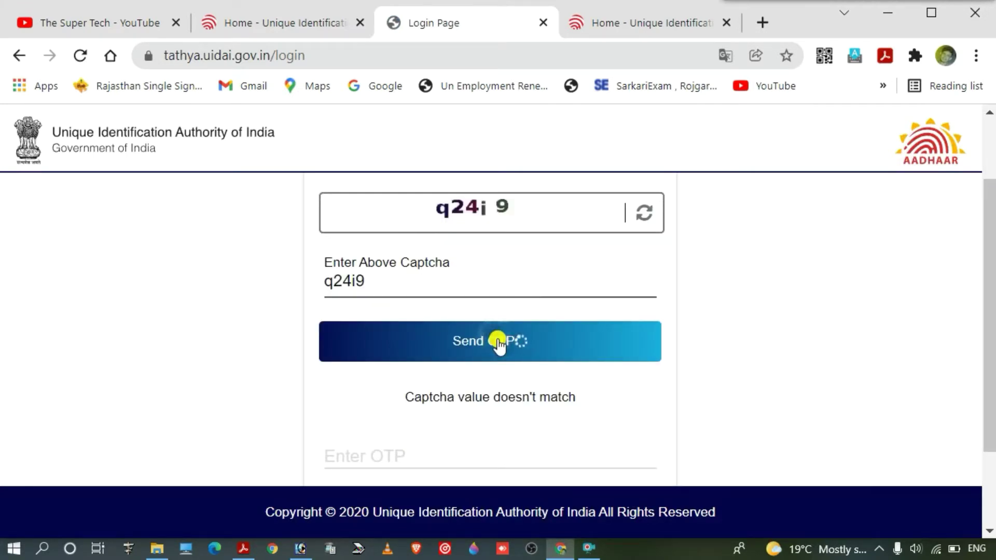
Enter the received OTP and log in to myAadhaar
scroll(429, 372, "down", 2)
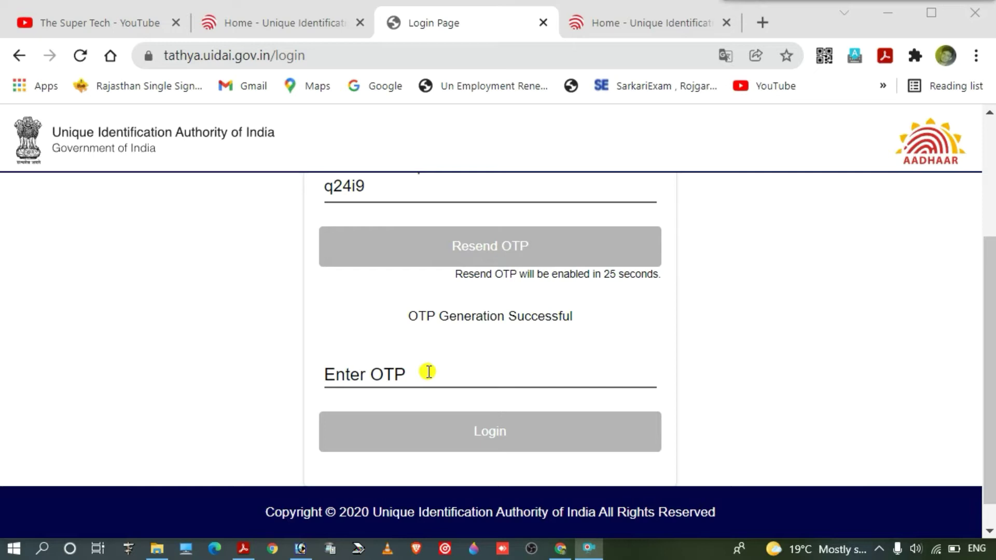
left_click(428, 373)
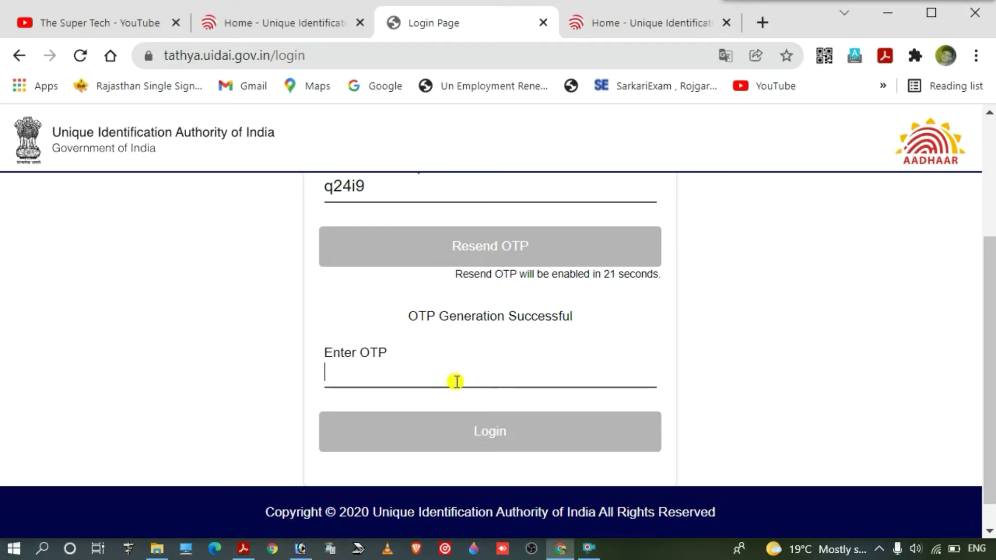
key("ctrl+v")
left_click(493, 434)
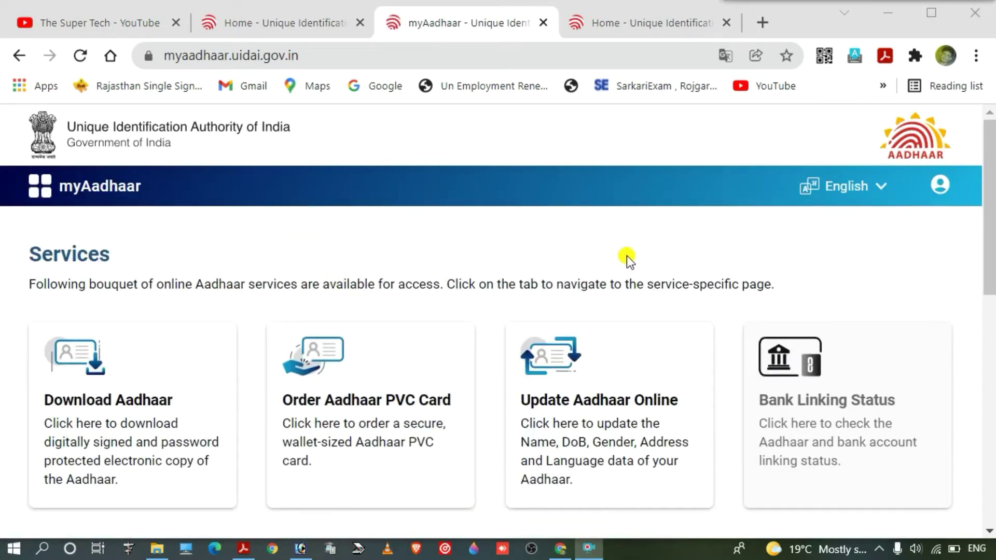
Open the Update Aadhaar Online service and proceed past its instructions to the choice of data fields
left_click(940, 185)
left_click(940, 185)
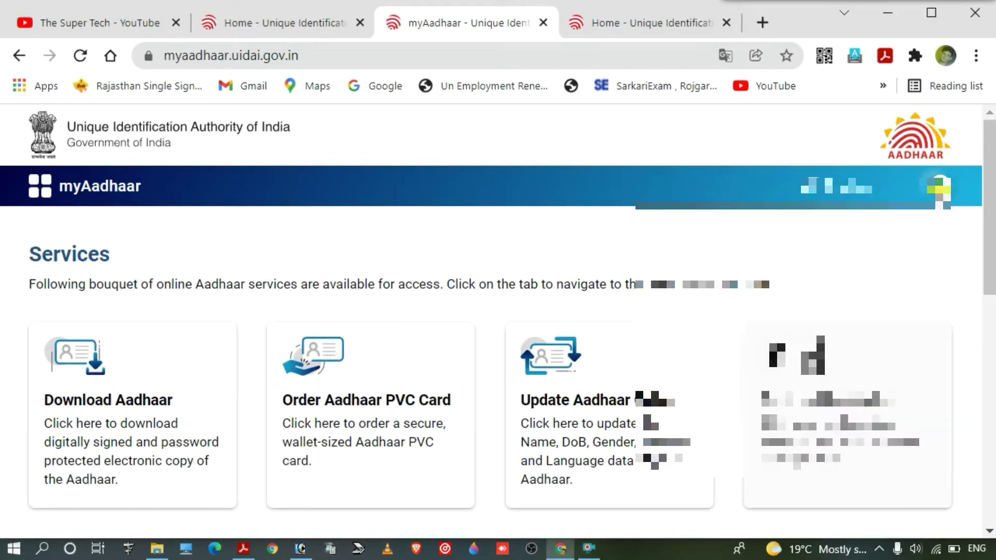
scroll(124, 376, "down", 1)
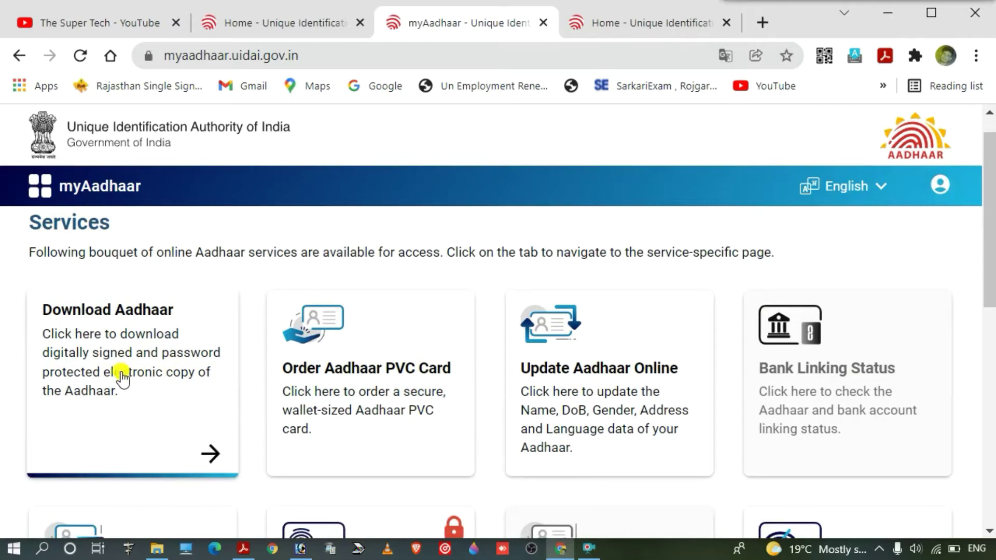
scroll(189, 382, "down", 1)
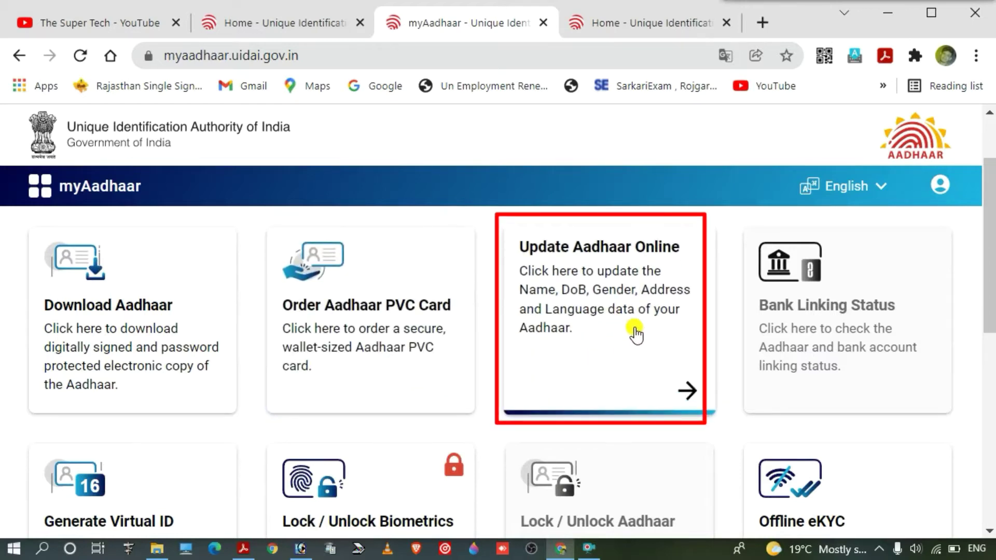
left_click(661, 370)
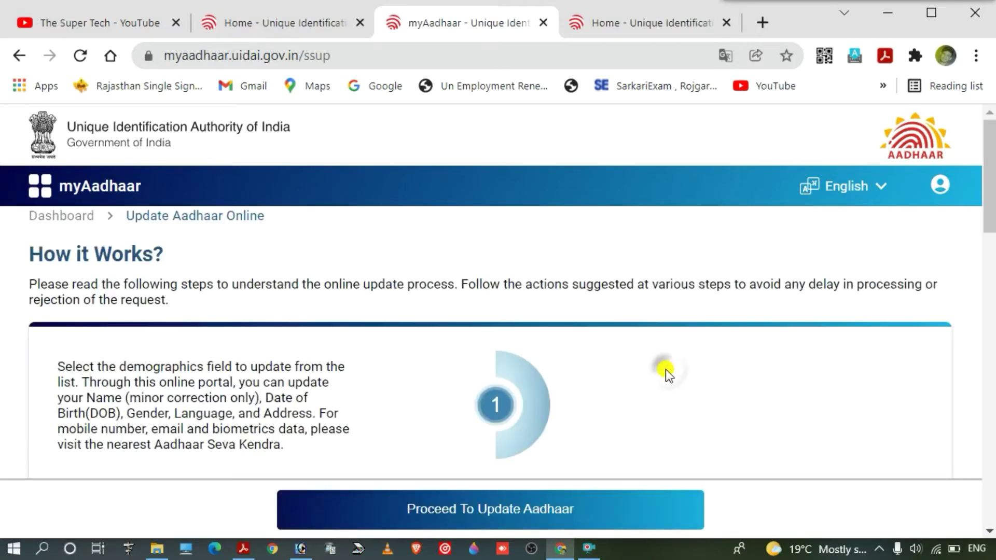
scroll(665, 370, "down", 4)
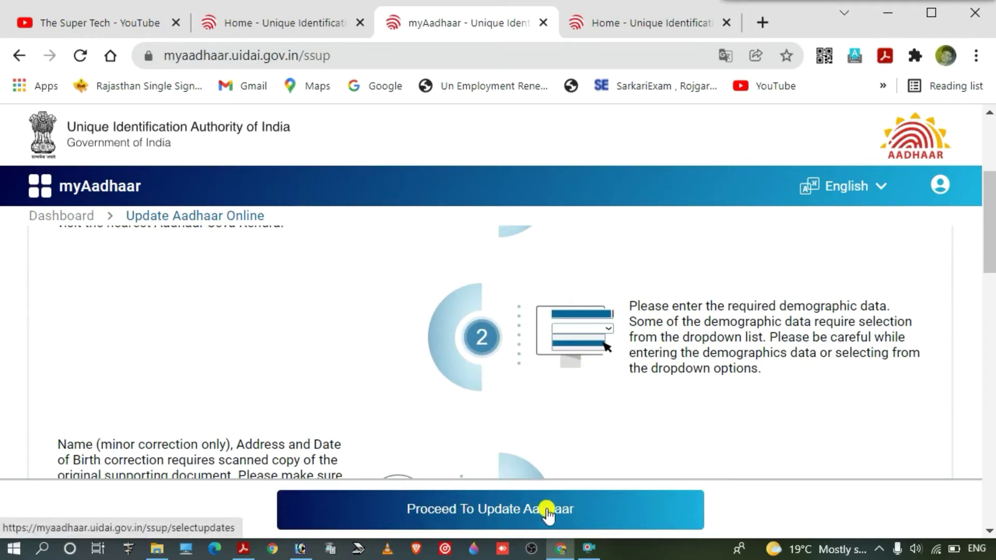
left_click(513, 509)
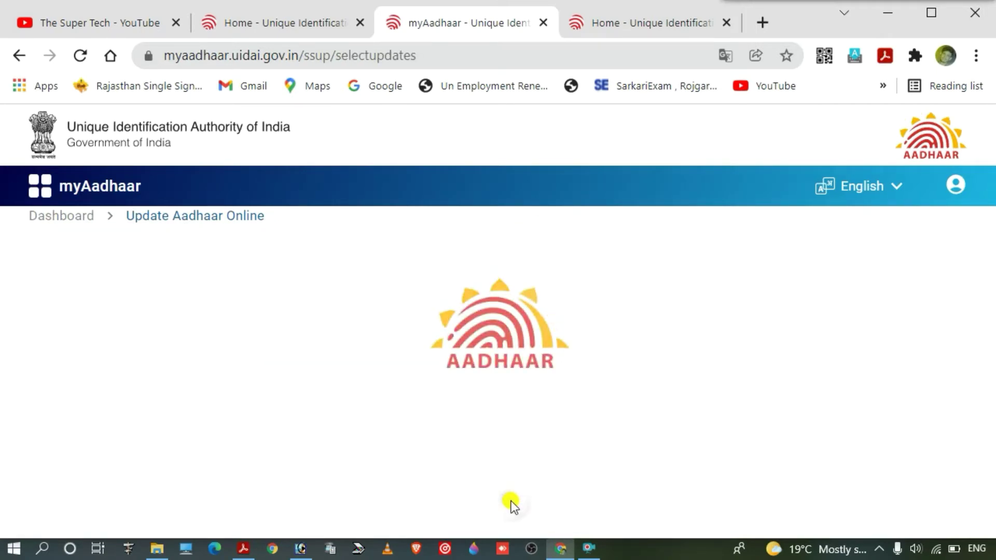
scroll(508, 499, "down", 1)
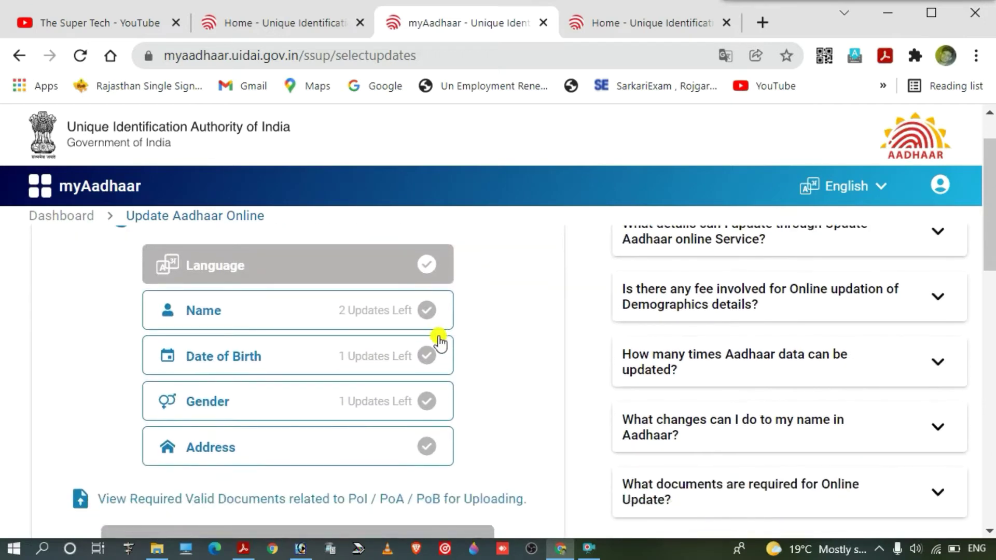
scroll(437, 344, "up", 1)
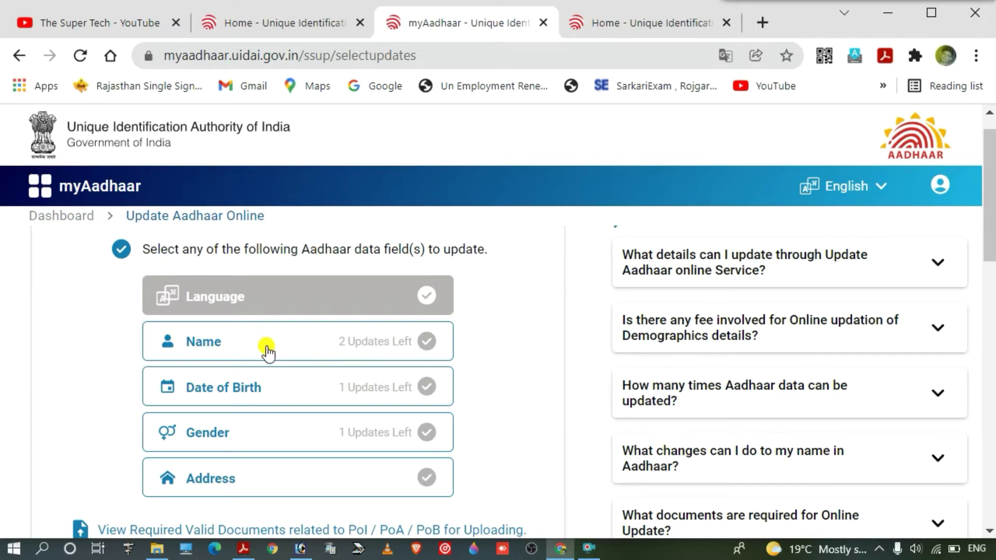
left_click(355, 344)
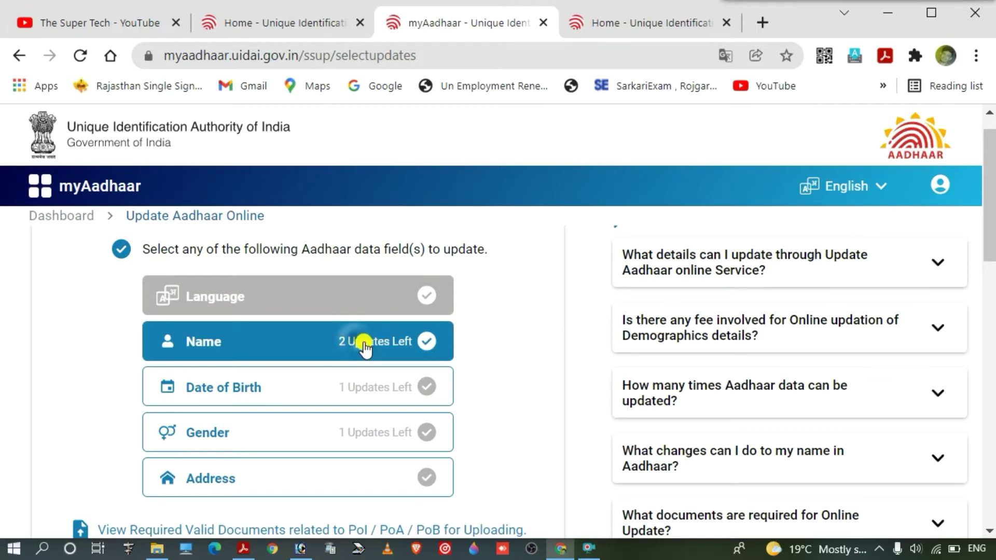
left_click(389, 345)
left_click(240, 386)
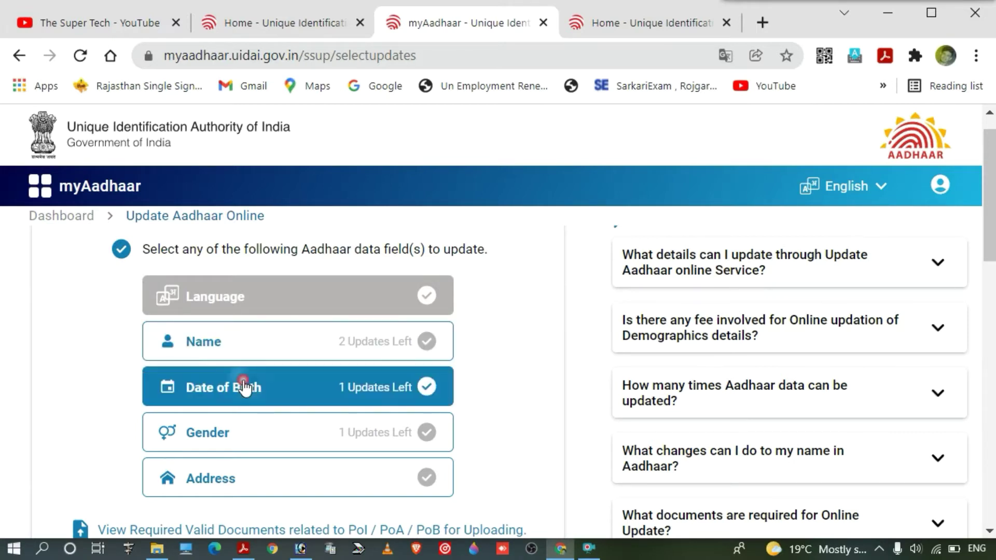
left_click(384, 389)
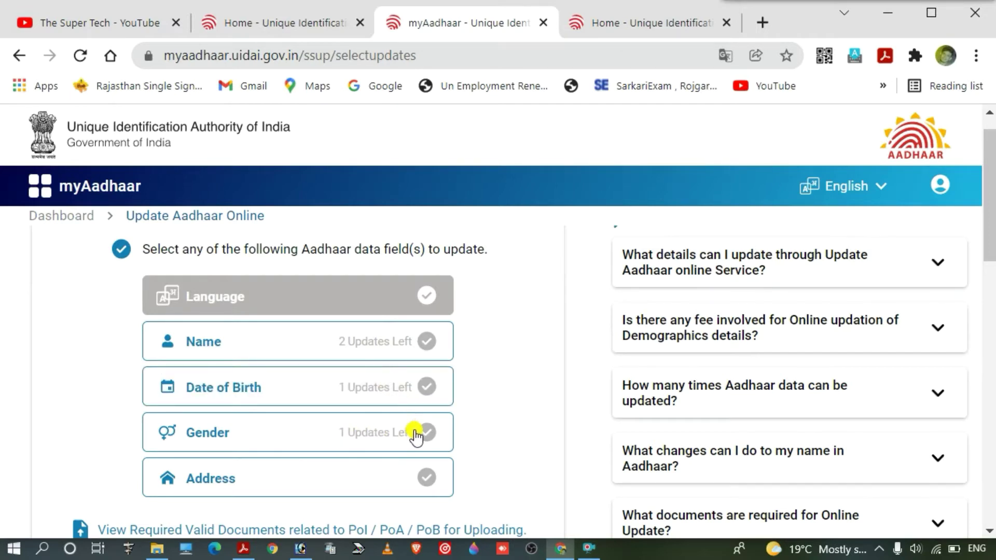
Select Address as the Aadhaar data field to update and proceed to the update form
scroll(415, 435, "down", 2)
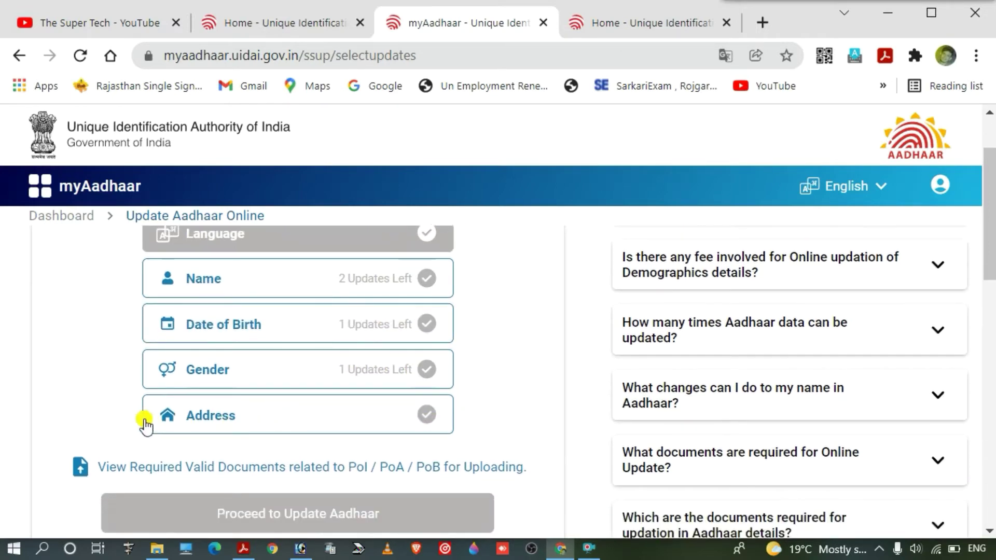
left_click(222, 415)
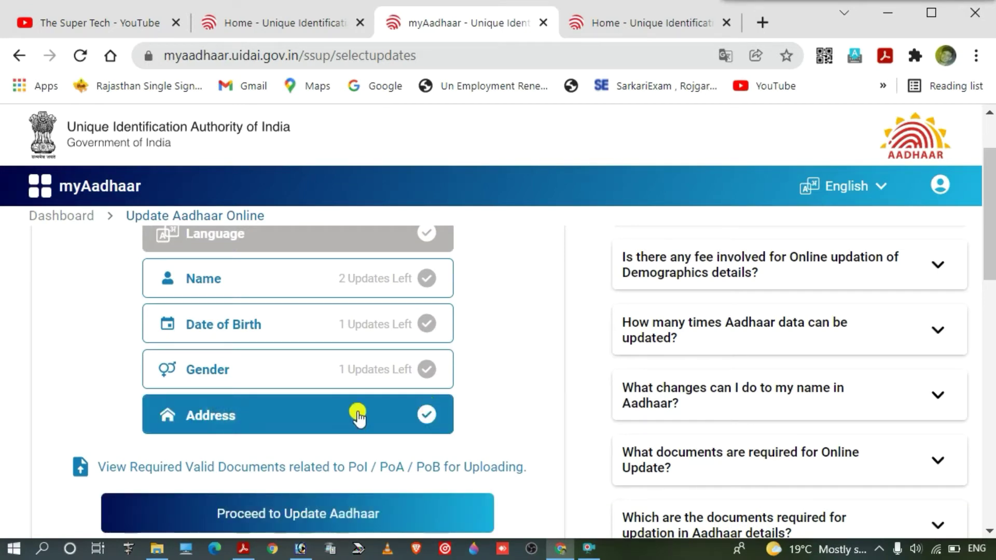
scroll(326, 417, "down", 1)
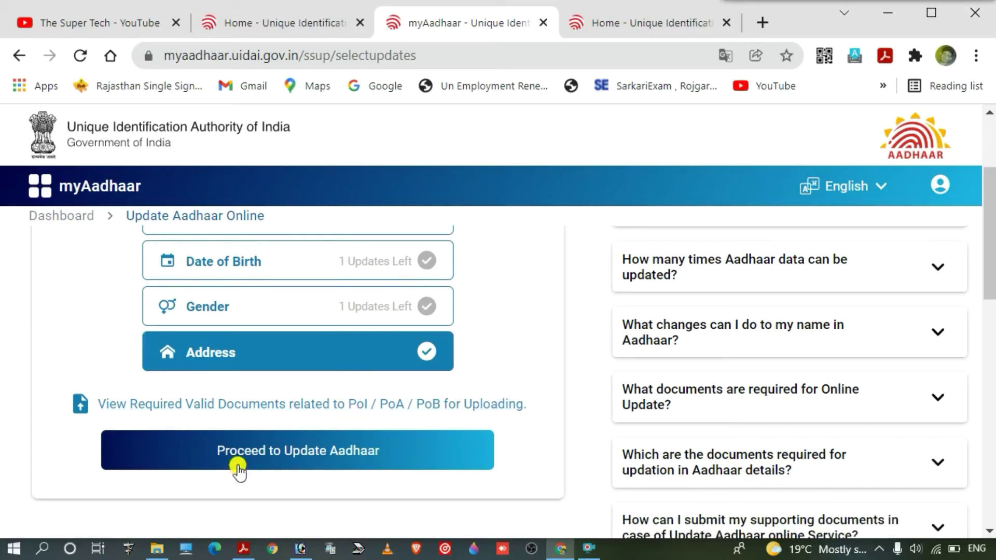
left_click(340, 448)
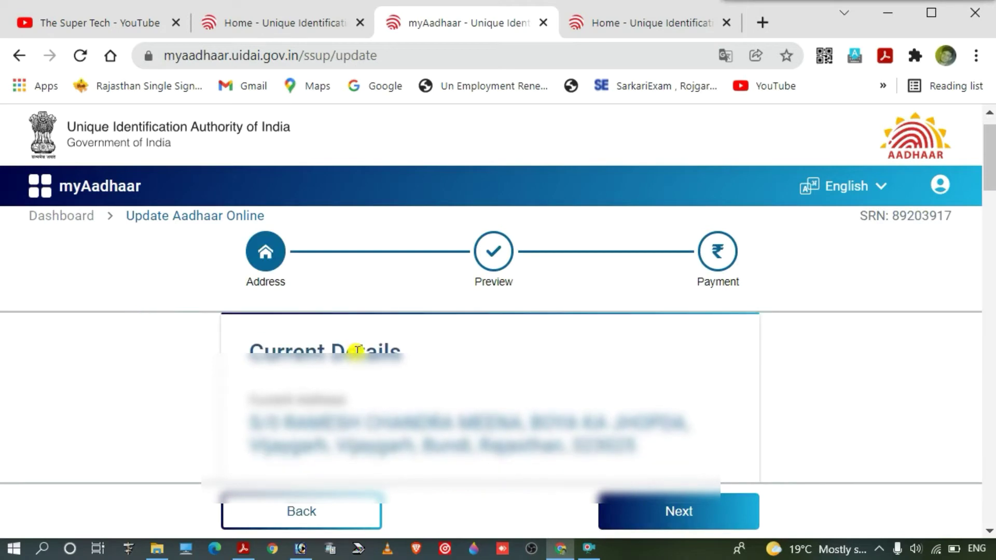
Reduce the page zoom to 80% and examine the current address, the new address fields and the document upload section
key("ctrl+minus")
key("ctrl+minus")
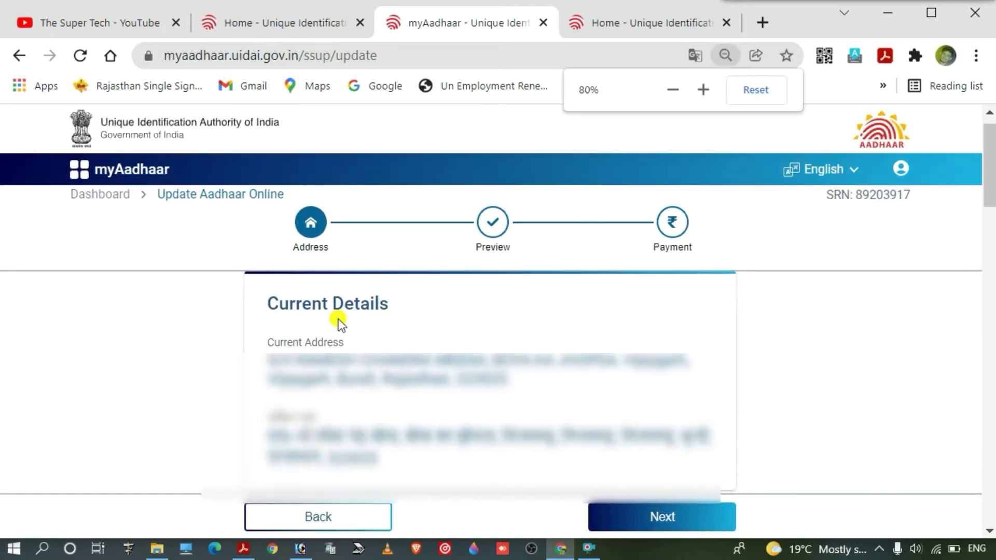
scroll(309, 358, "down", 2)
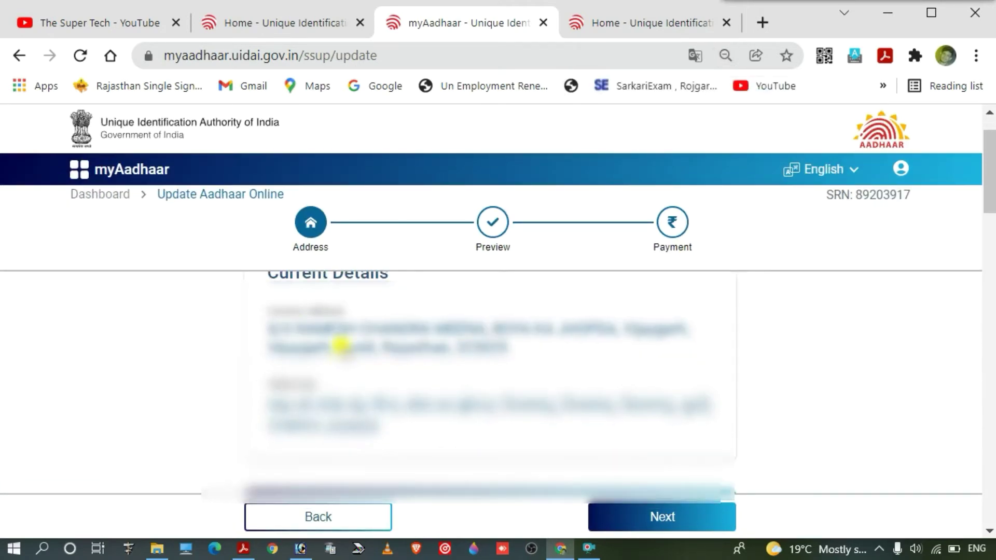
scroll(410, 345, "down", 4)
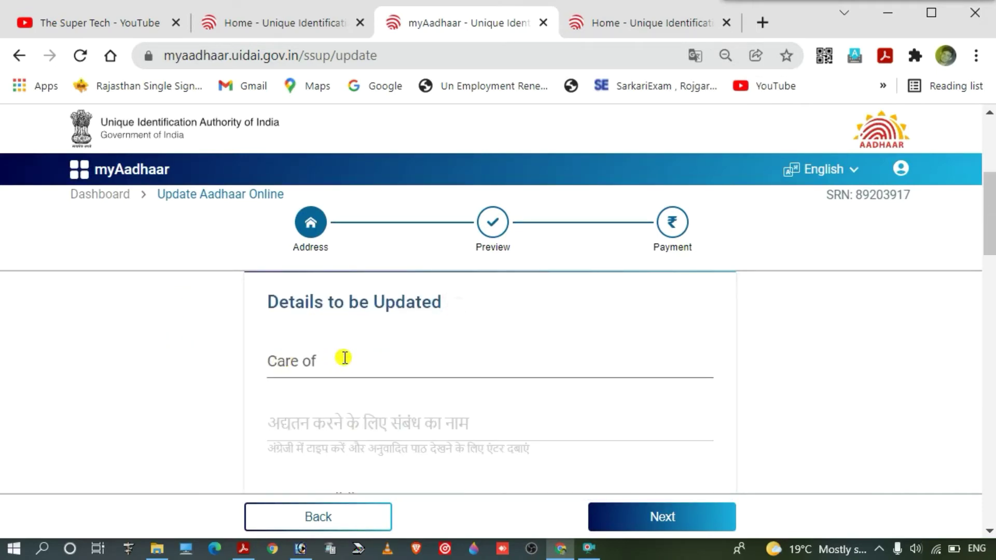
left_click(336, 366)
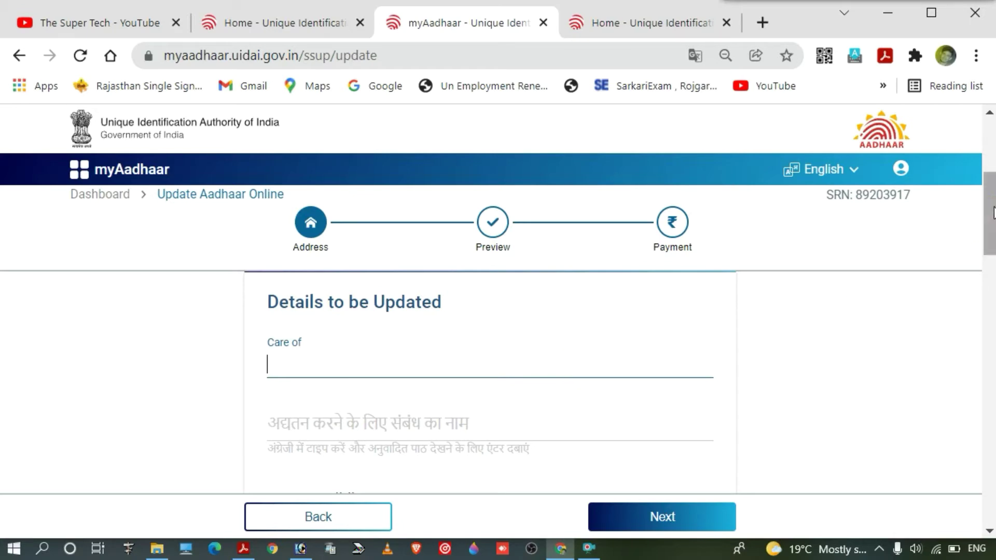
left_click_drag(992, 206, 991, 464)
scroll(596, 389, "up", 1)
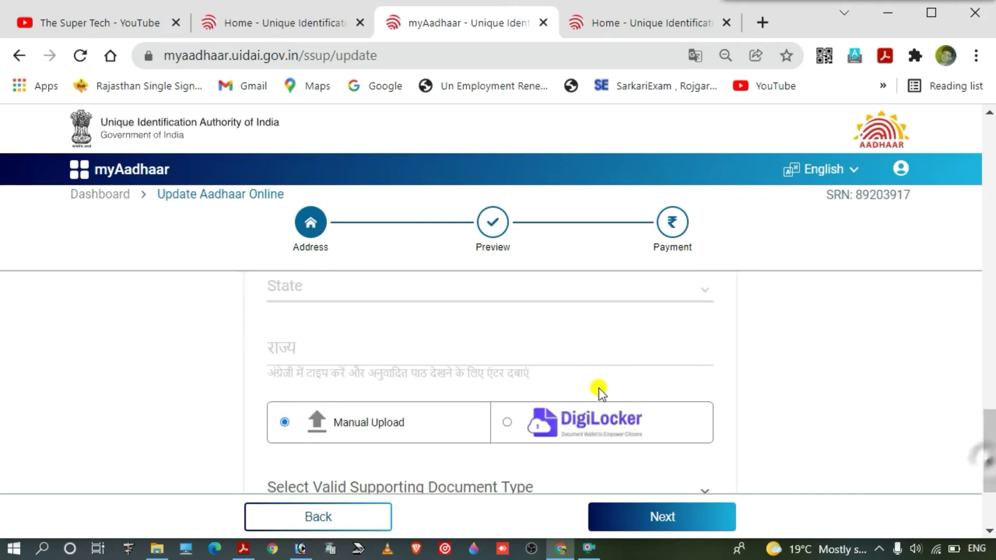
scroll(493, 363, "down", 2)
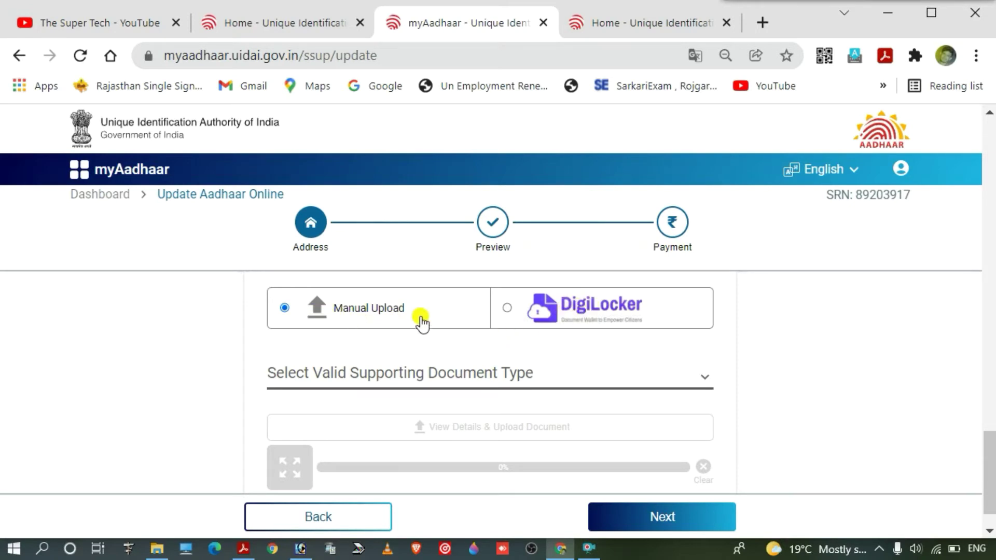
Choose Ration/PDS Card as the valid supporting document type for the manual upload and accept its document advisory
left_click(458, 379)
scroll(400, 269, "down", 1)
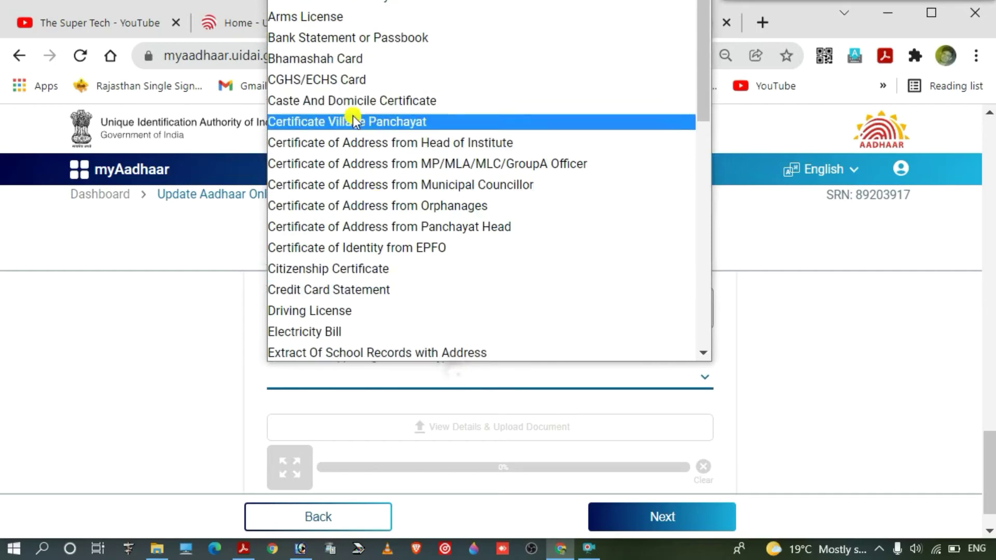
scroll(349, 202, "down", 5)
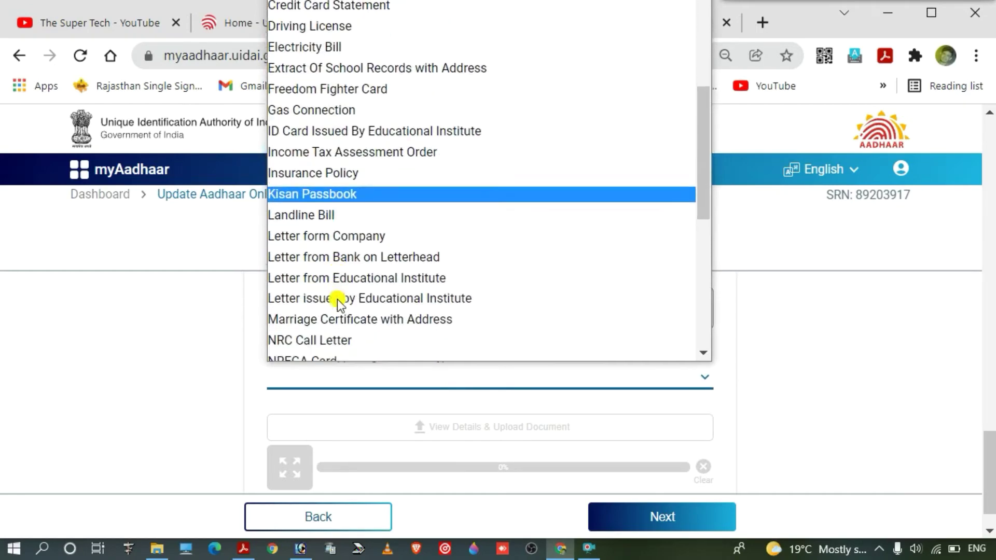
scroll(338, 300, "down", 2)
scroll(337, 296, "up", 1)
scroll(335, 301, "down", 5)
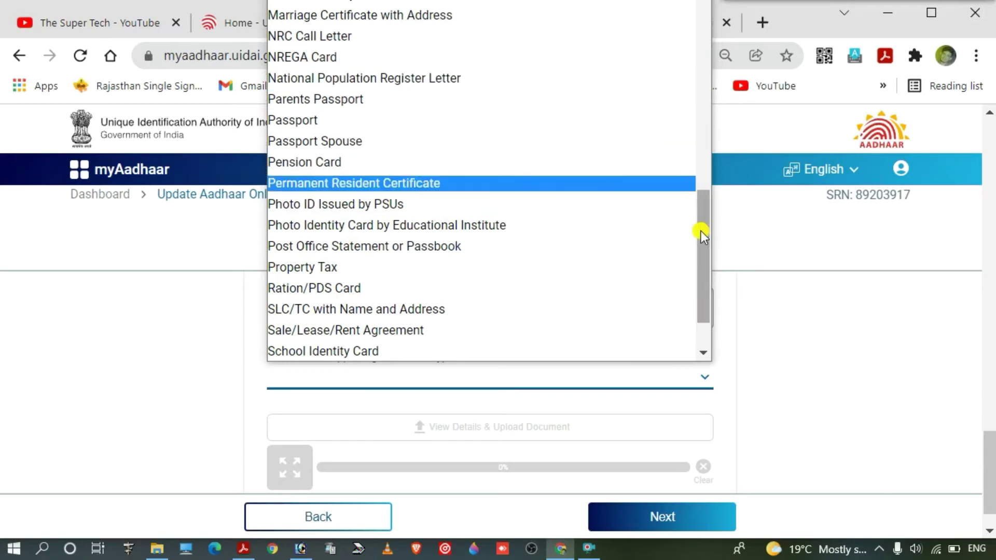
left_click_drag(701, 231, 692, 7)
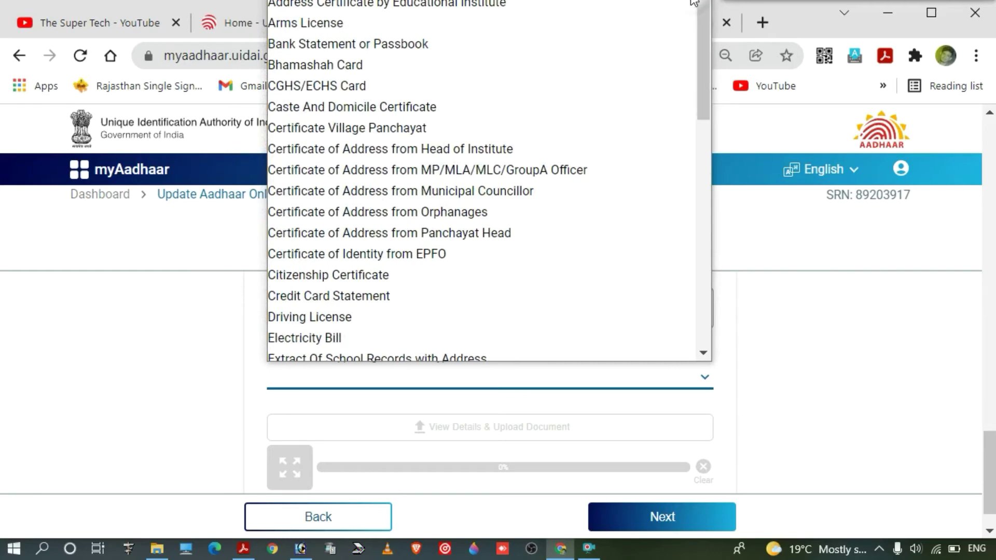
scroll(373, 259, "down", 8)
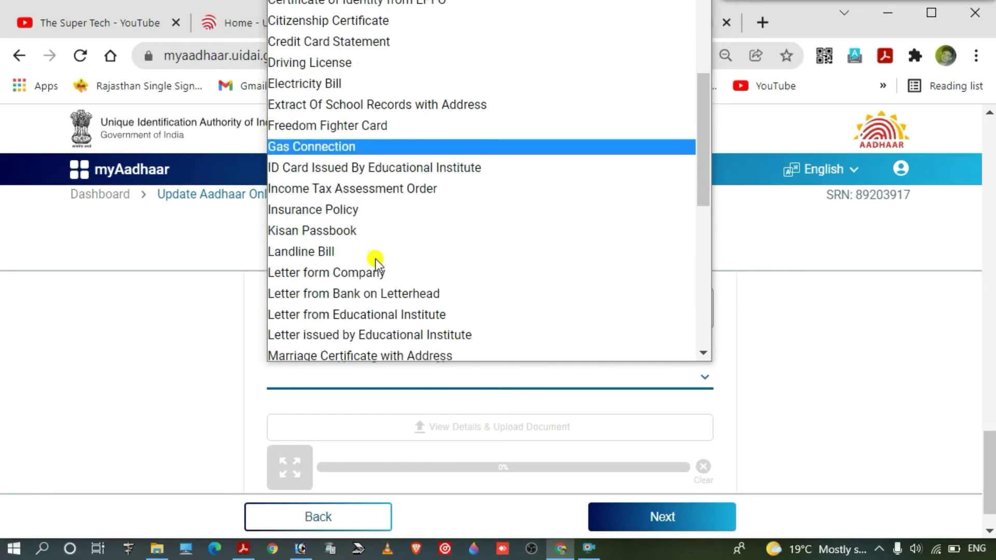
scroll(360, 271, "down", 3)
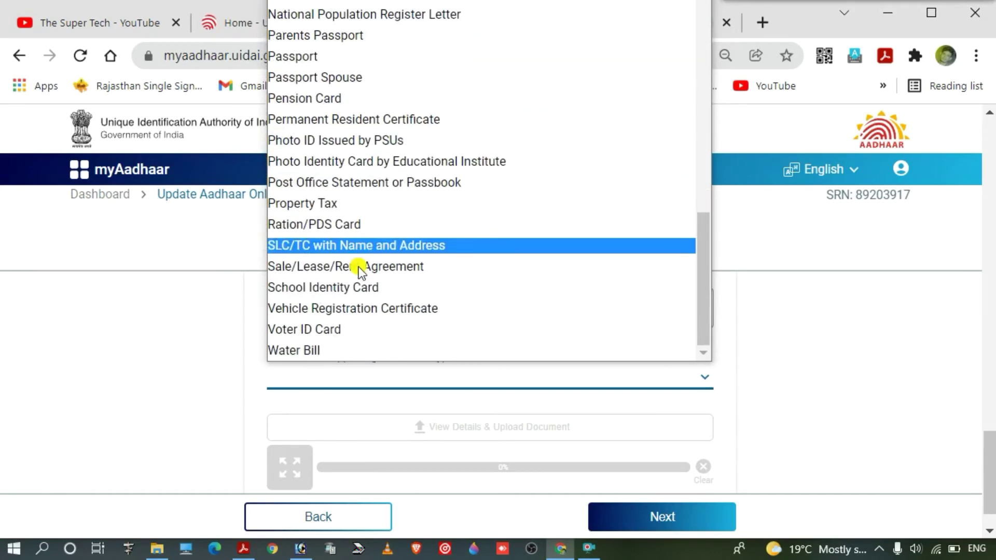
left_click(335, 224)
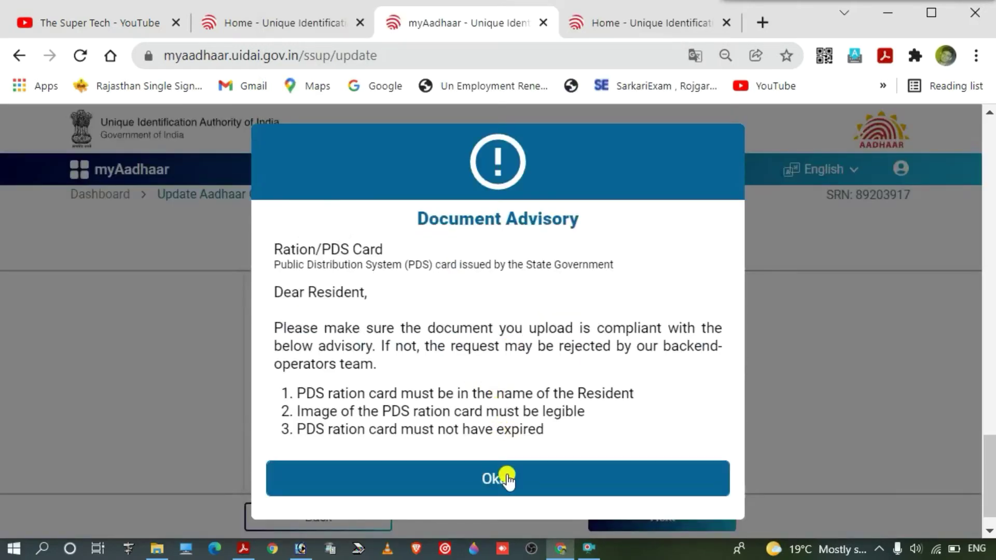
left_click(506, 478)
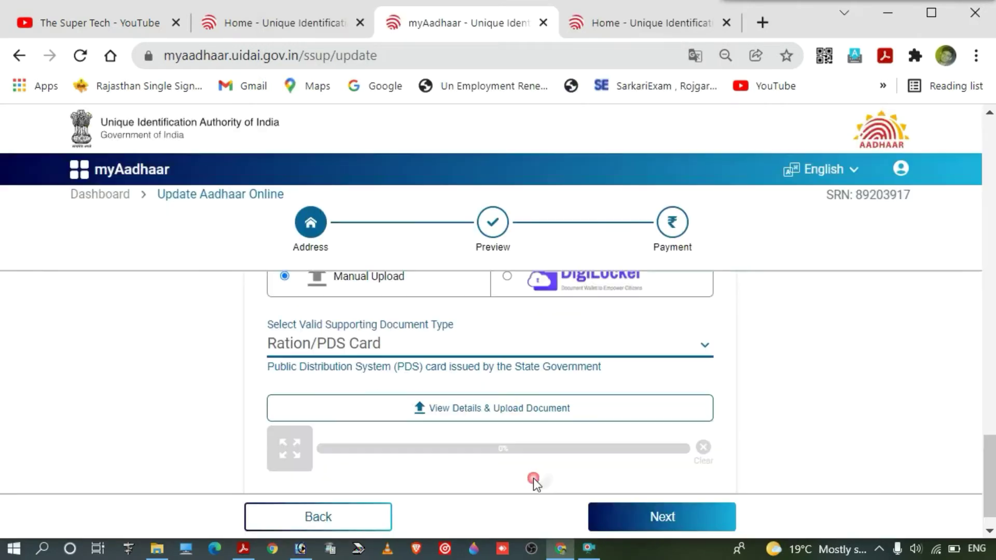
Upload the scanned ration card PDF from the Downloads folder as the supporting document
scroll(488, 395, "down", 1)
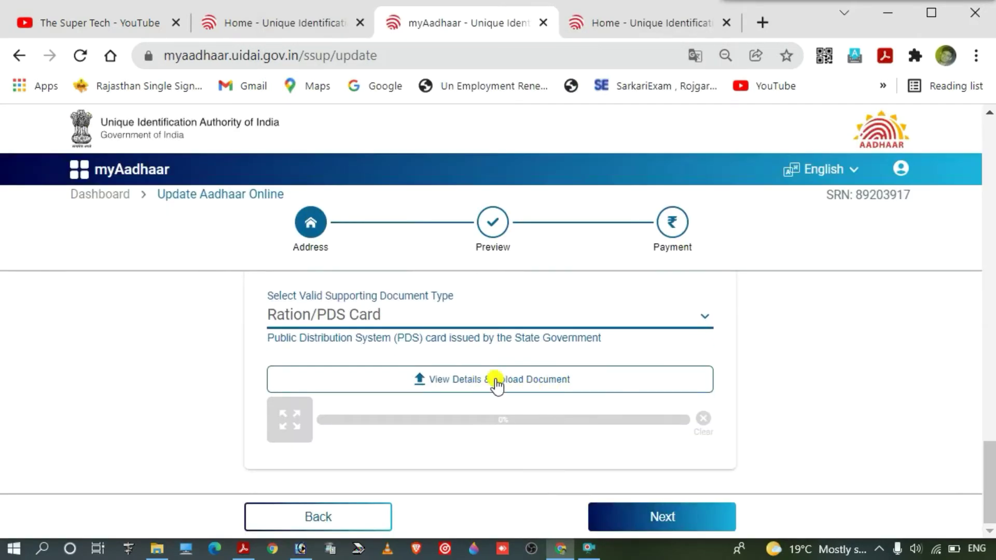
left_click(526, 384)
left_click(413, 391)
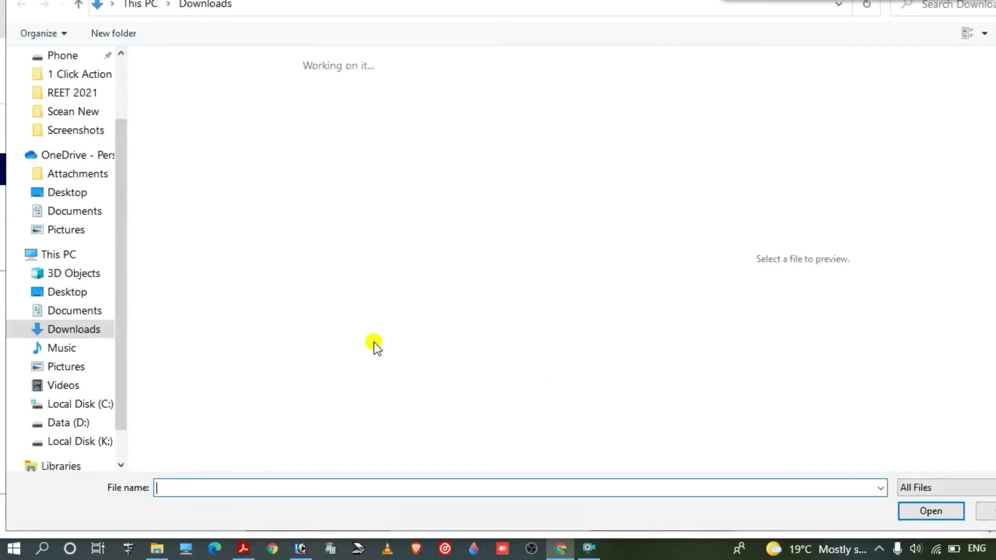
left_click(425, 92)
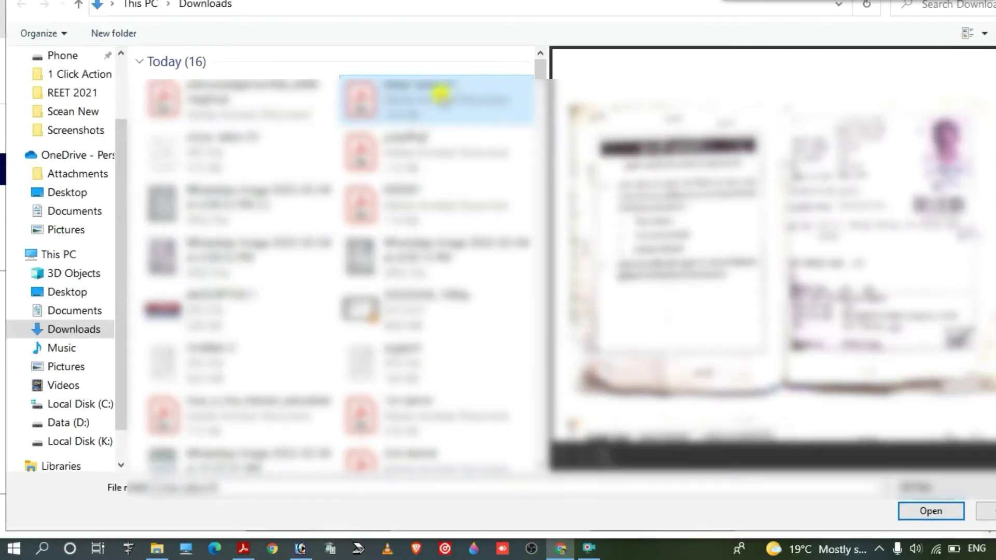
double_click(402, 86)
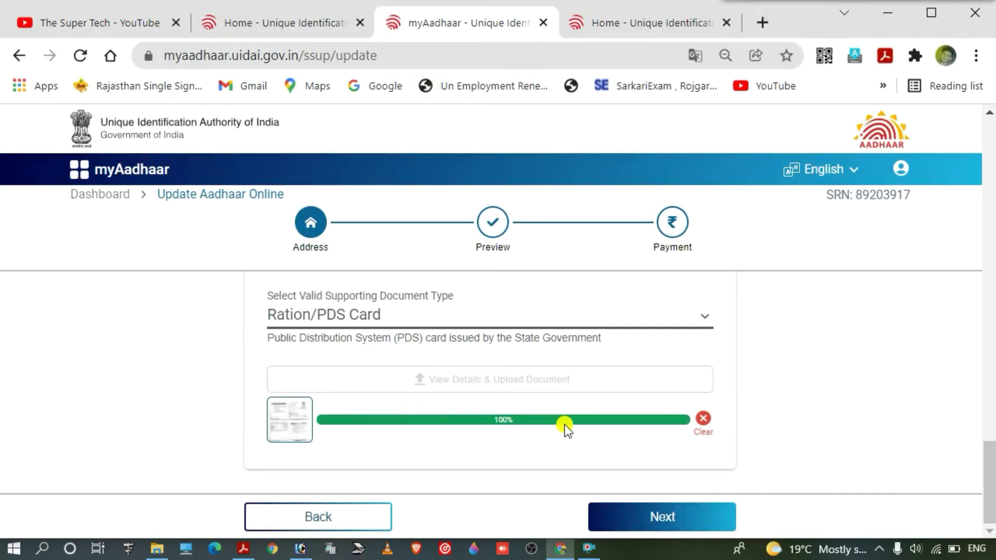
Review the address fields and uploaded document in the update form and proceed to the preview
left_click_drag(989, 459, 987, 343)
scroll(602, 349, "up", 3)
scroll(484, 360, "down", 1)
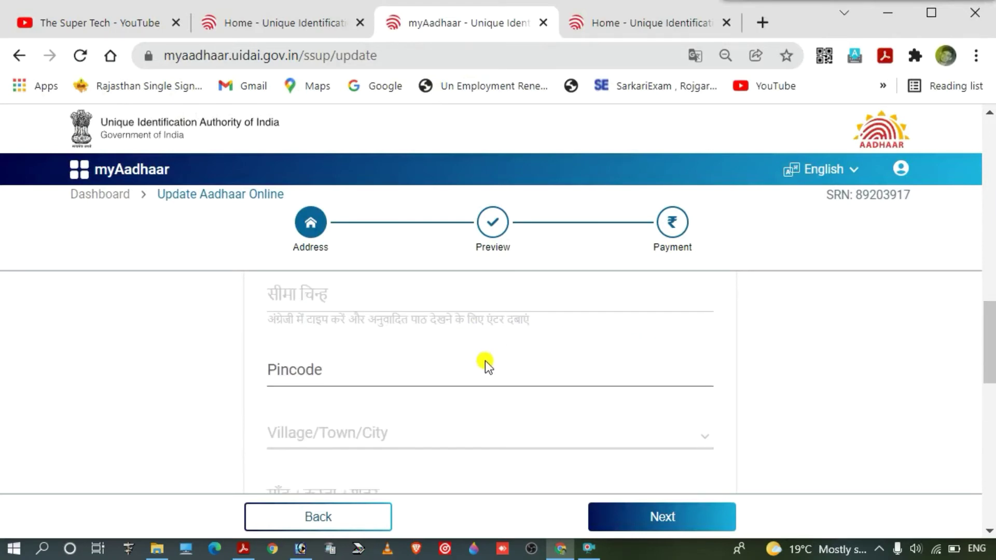
scroll(488, 365, "down", 2)
scroll(533, 391, "down", 1)
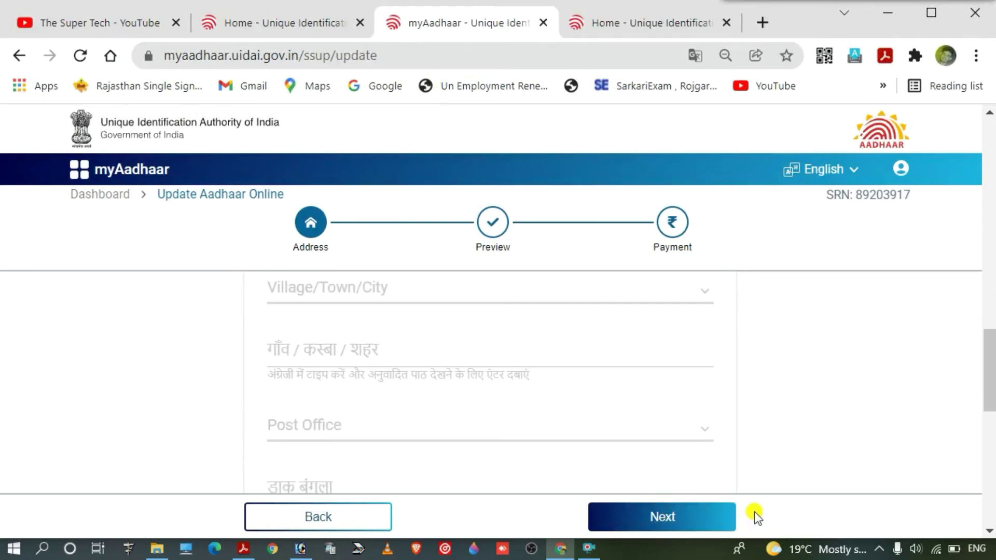
scroll(445, 407, "up", 10)
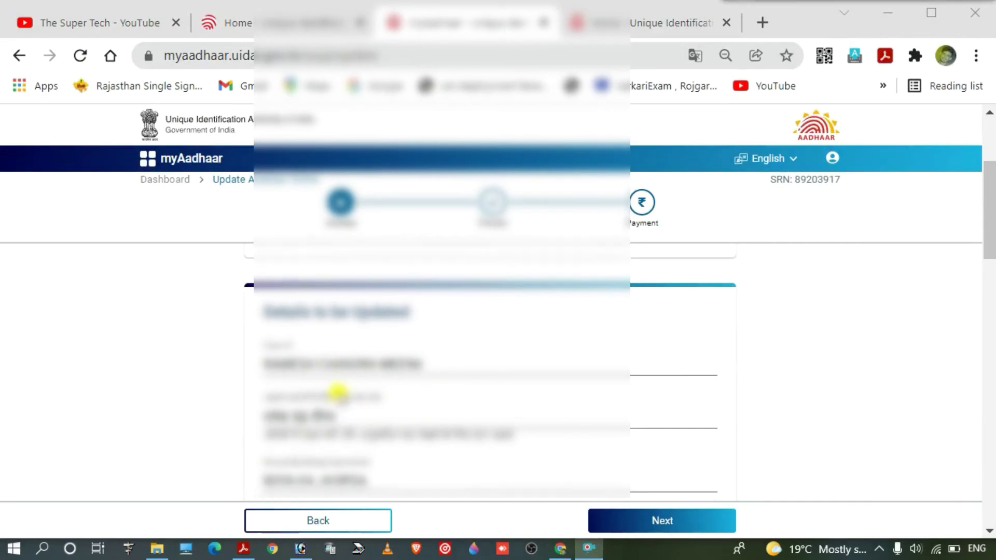
scroll(338, 391, "down", 1)
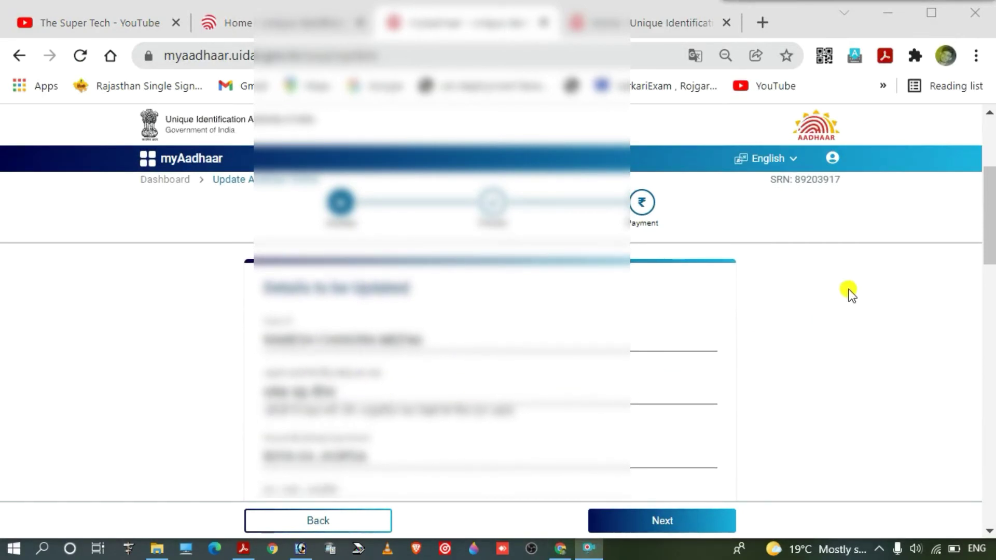
scroll(991, 208, "down", 10)
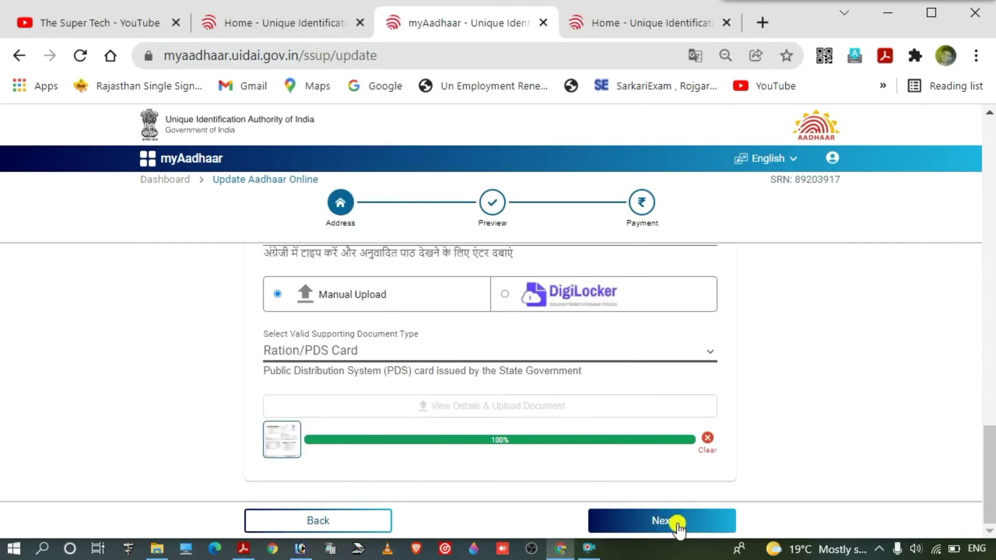
left_click(677, 524)
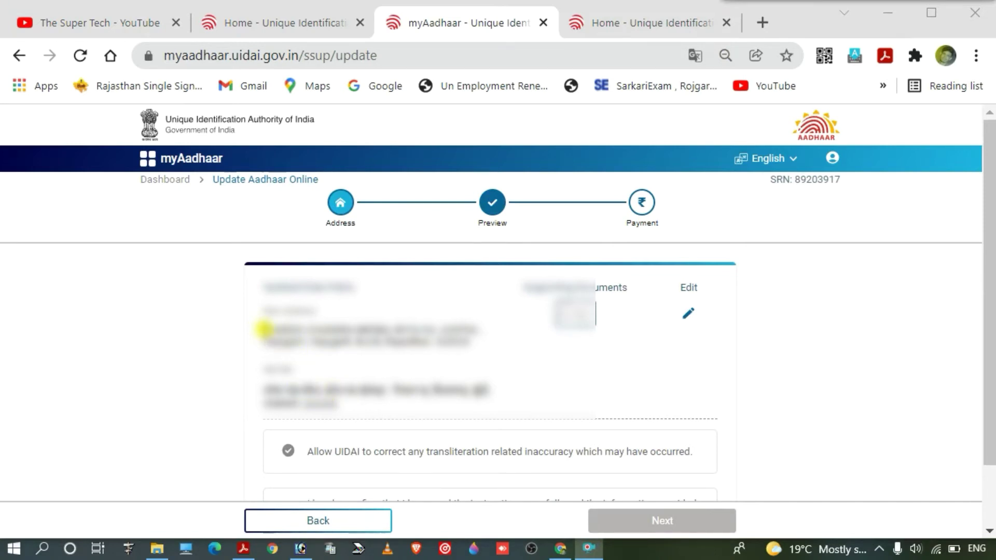
Check the new address in the preview, accept the transliteration and correctness declarations, and proceed to payment
left_click_drag(264, 330, 445, 351)
left_click(483, 356)
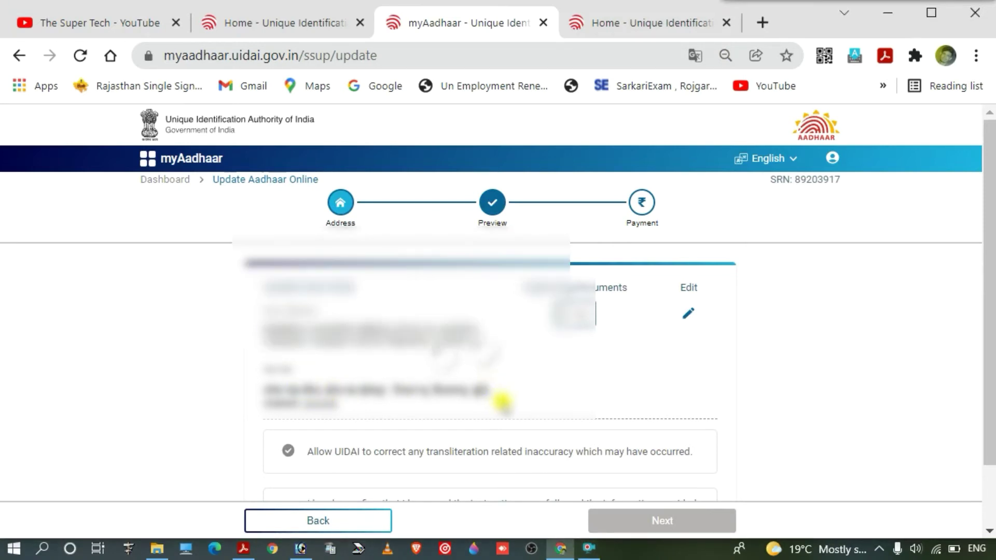
scroll(501, 402, "down", 2)
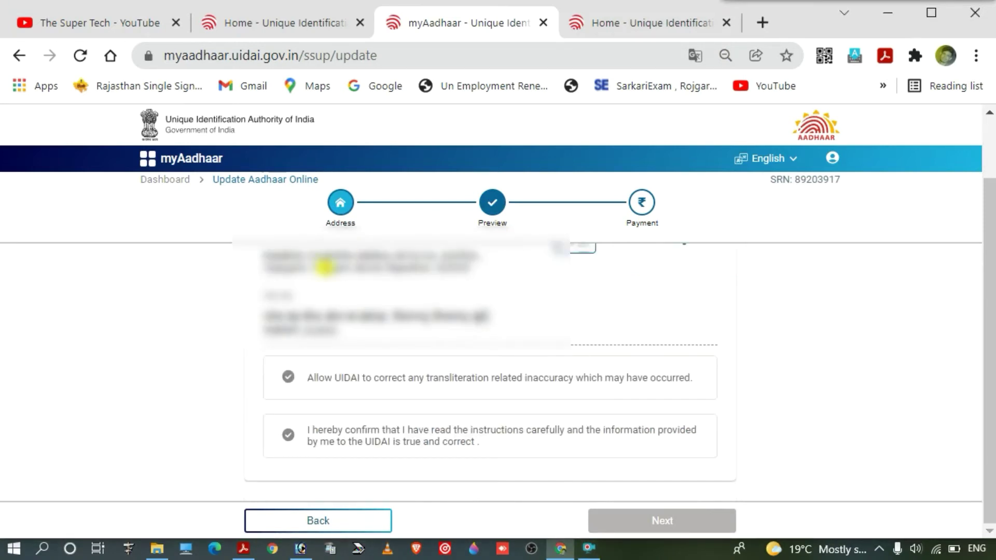
left_click(288, 379)
left_click(311, 439)
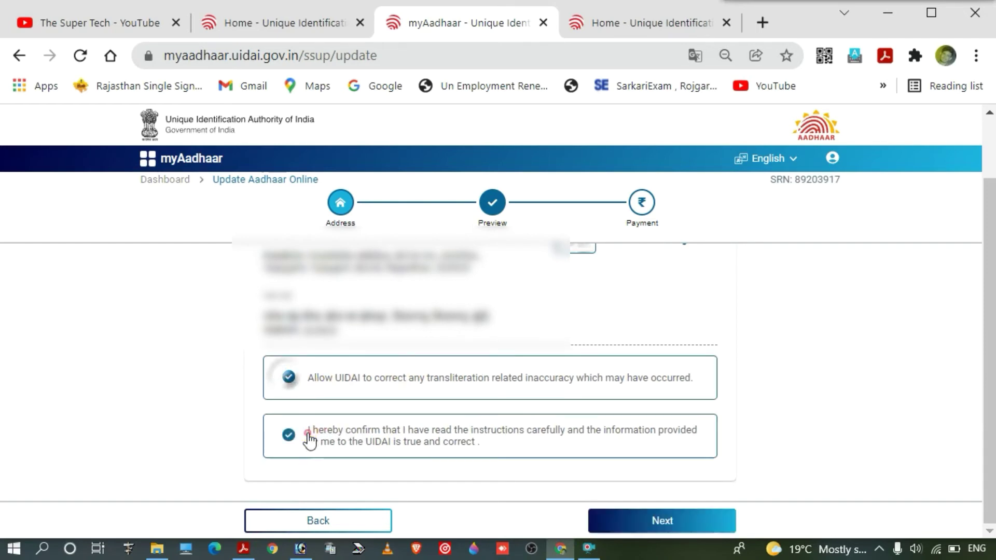
left_click(676, 528)
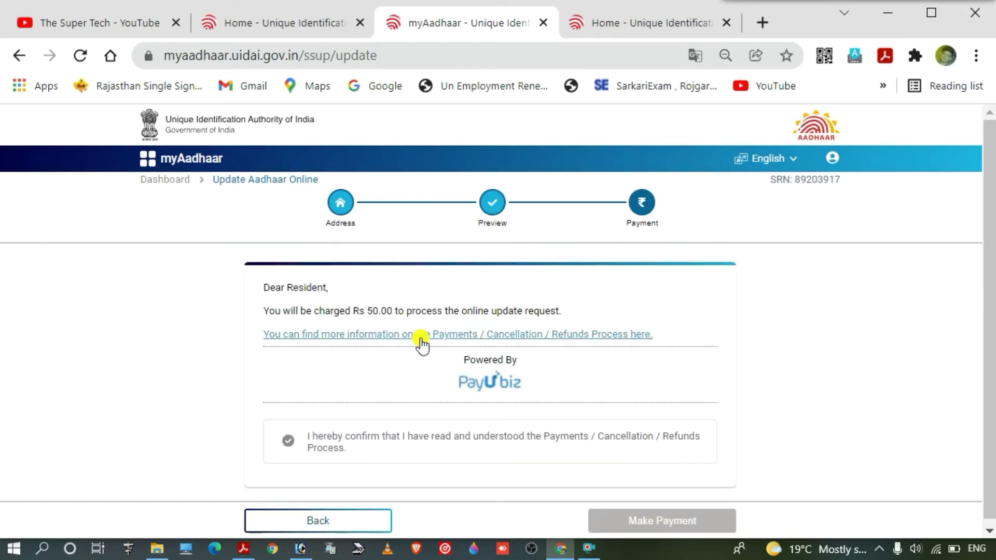
Check the update charge, accept the Payments / Cancellation / Refunds declaration and continue to the payment gateway
left_click_drag(272, 310, 488, 311)
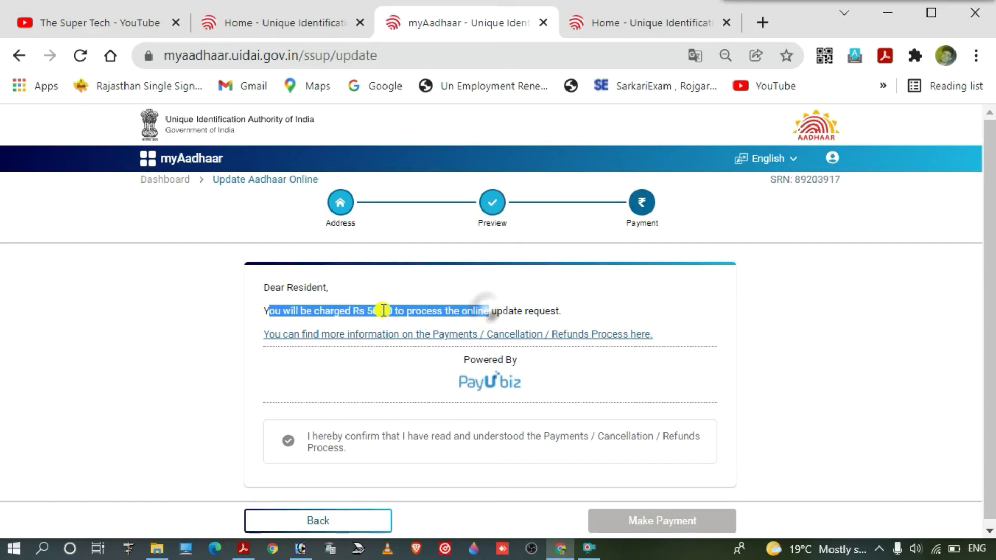
left_click(401, 397)
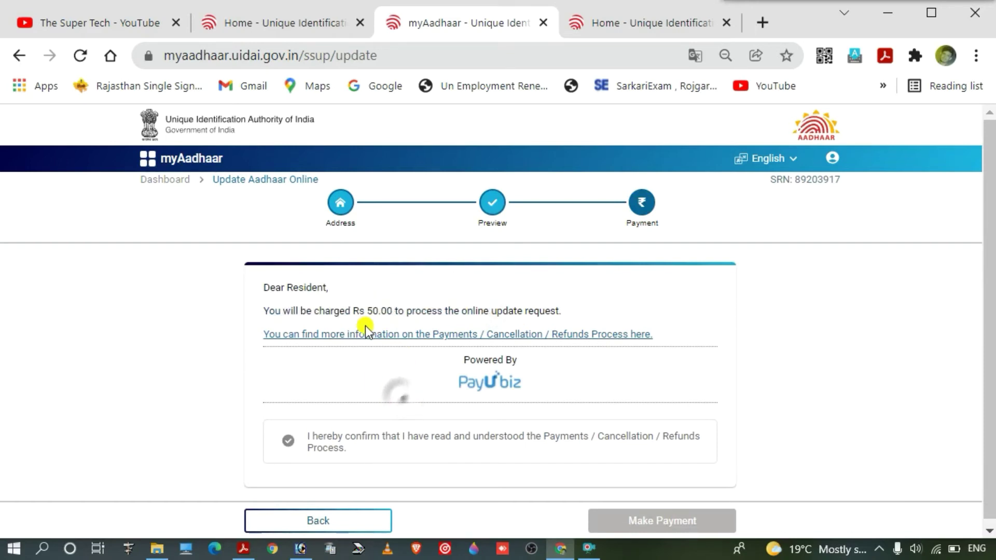
left_click(286, 443)
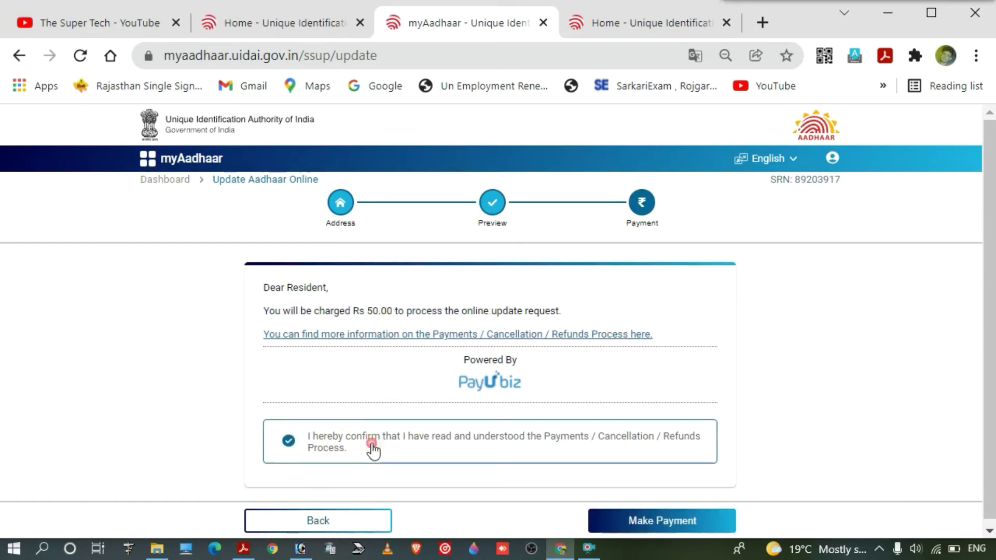
left_click(657, 520)
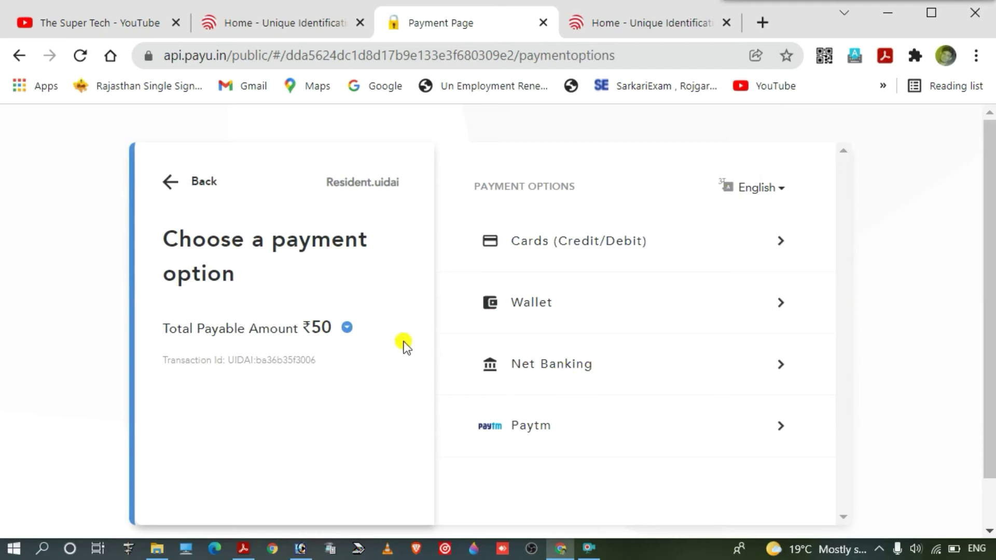
Choose Net Banking with State Bank of India as the payment option and proceed with the payment
left_click(585, 368)
scroll(605, 367, "down", 2)
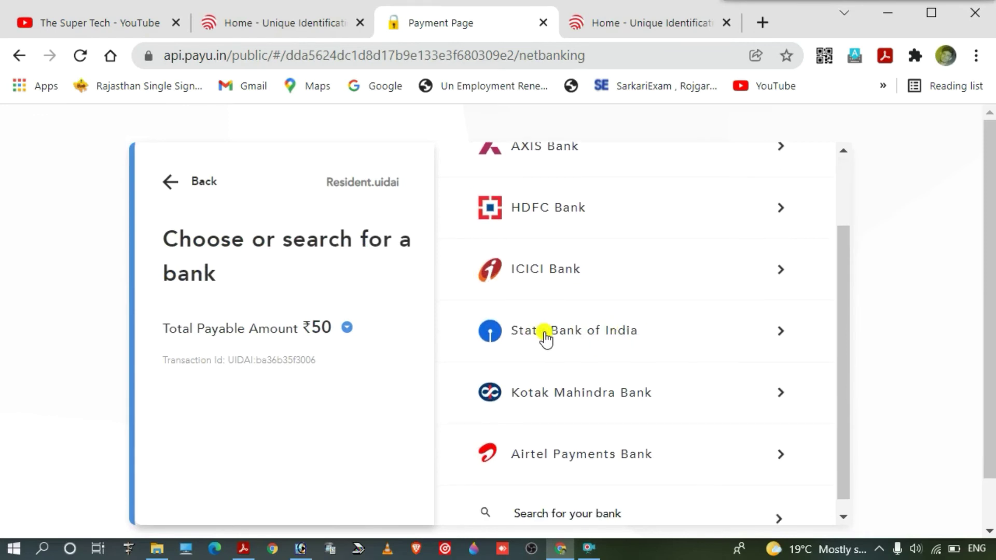
left_click(564, 332)
scroll(558, 332, "down", 1)
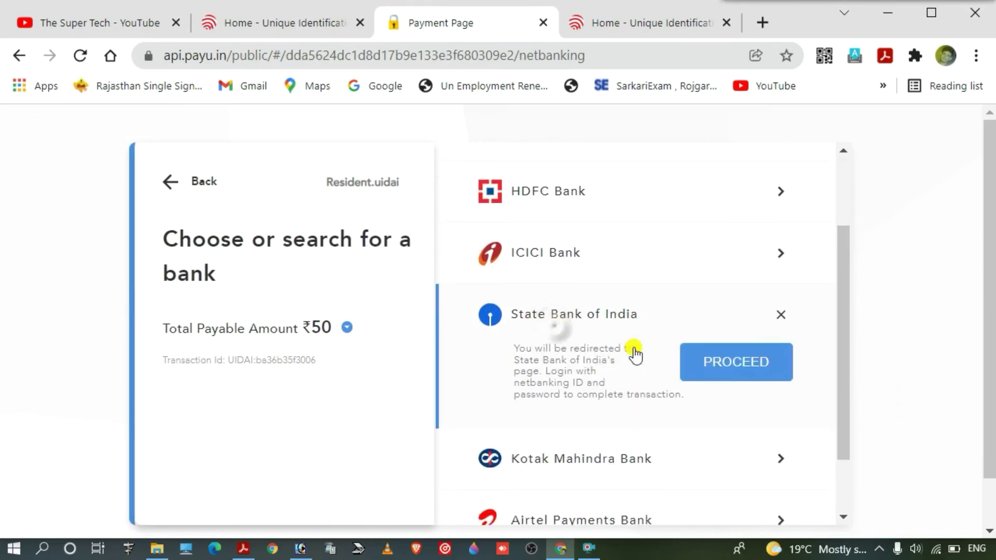
left_click(734, 328)
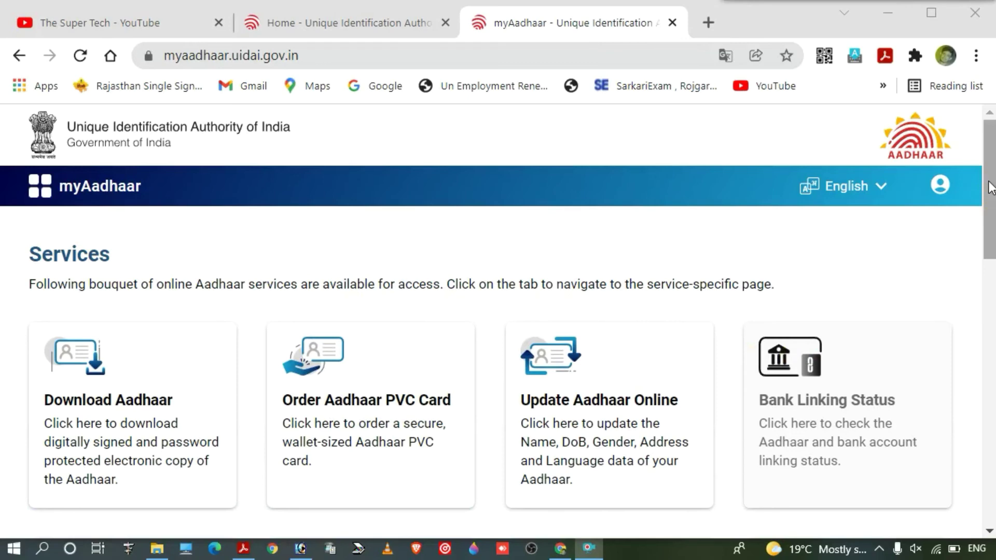
Show the status details of the Aadhaar Update entry under Requests and save its acknowledgement slip as a PDF
left_click_drag(990, 187, 991, 388)
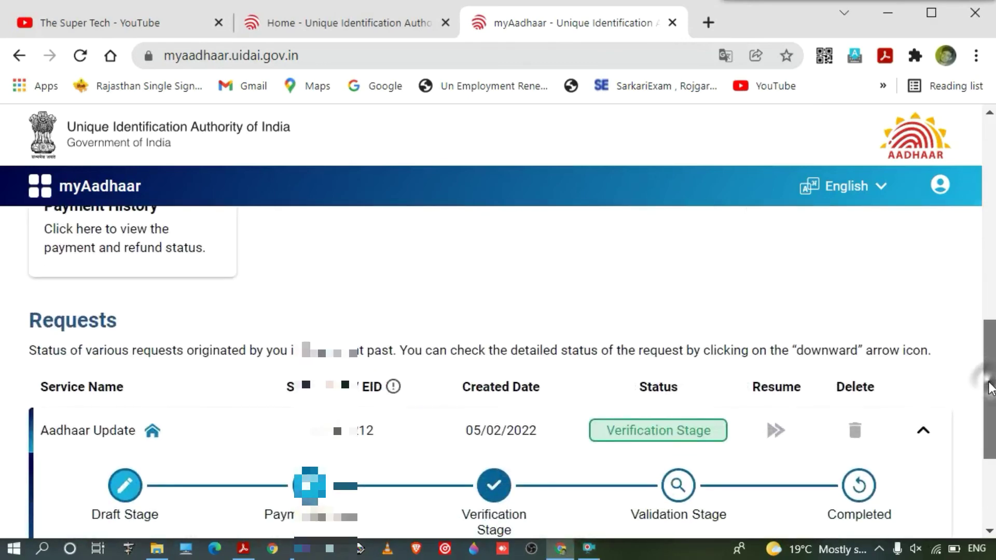
scroll(389, 431, "down", 1)
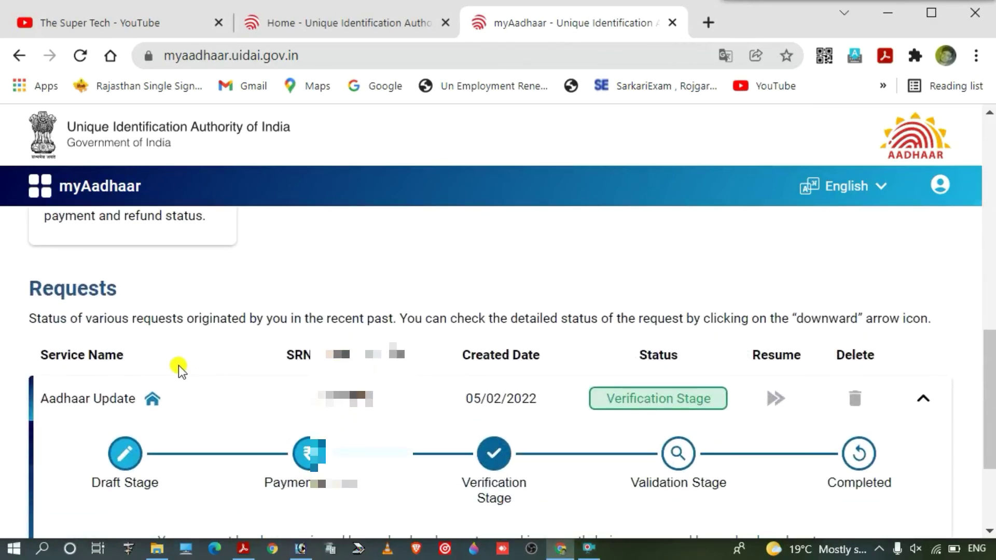
scroll(415, 383, "down", 1)
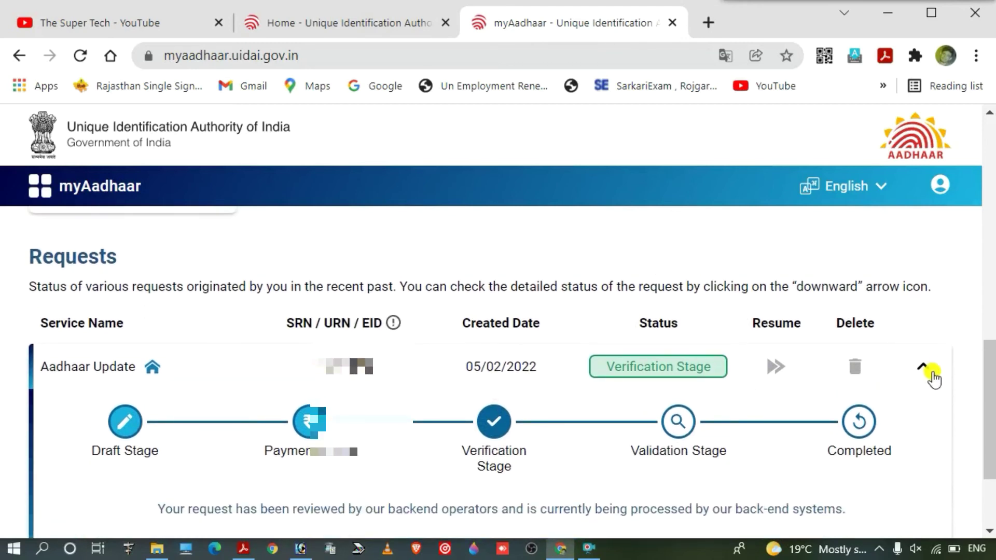
left_click(929, 373)
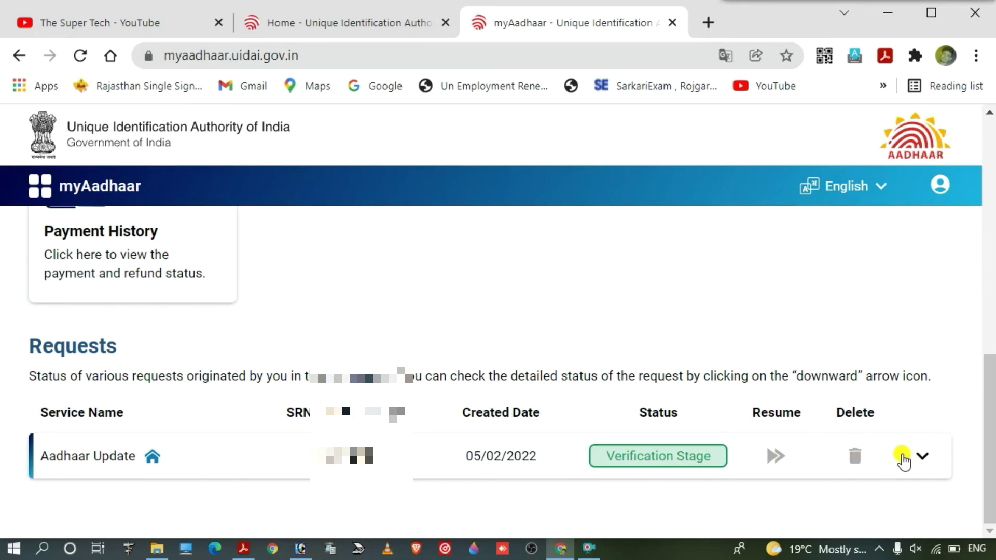
left_click(922, 458)
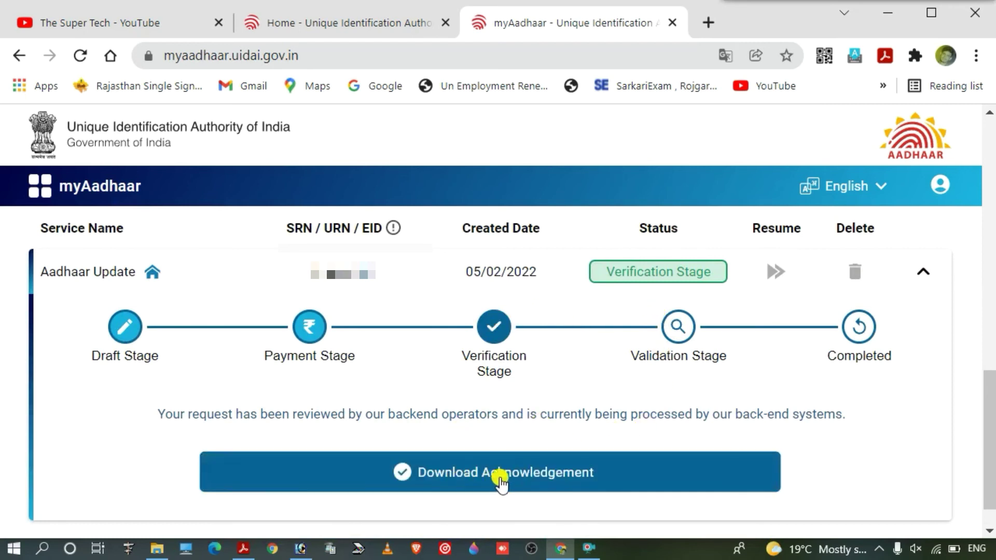
left_click(529, 475)
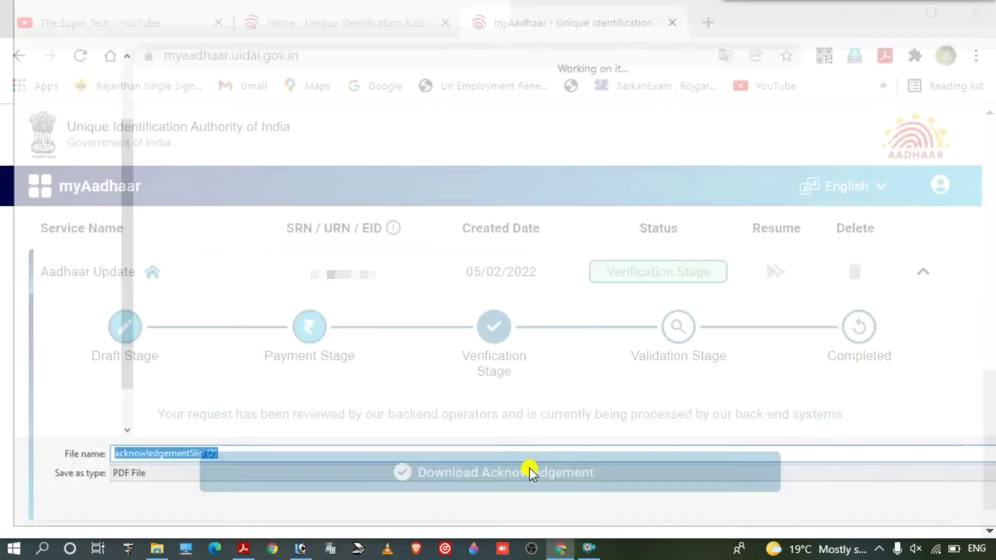
key("Return")
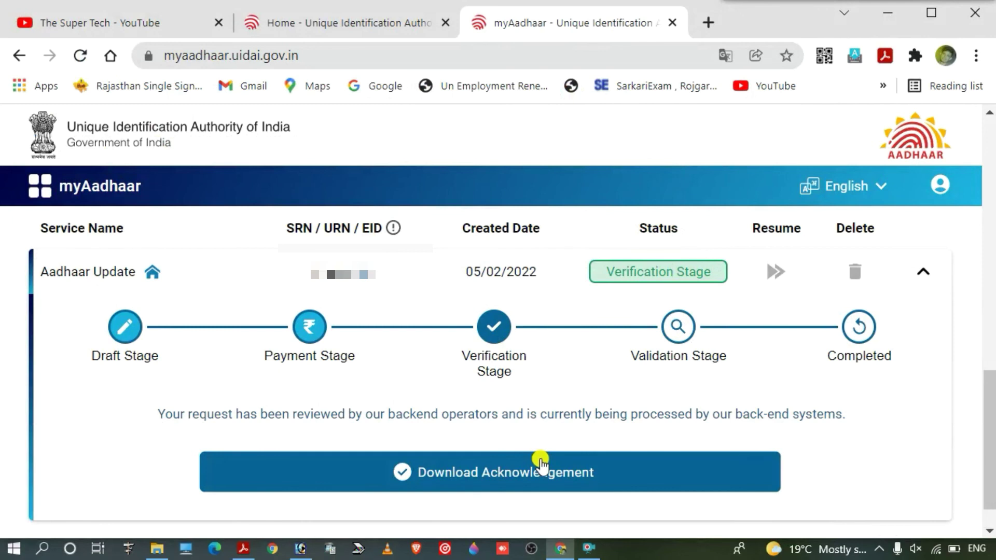